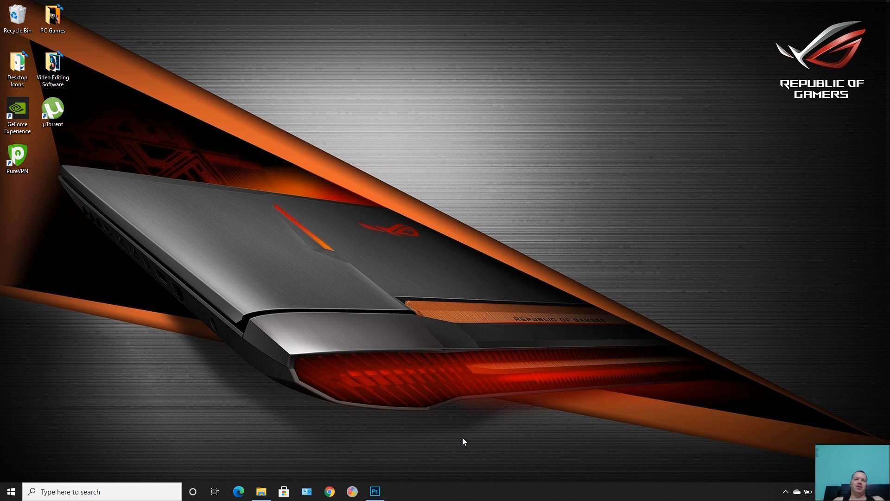
Switch to Photoshop and crop the panorama canvas to the stitched skyline, removing the loose frames below and a thin strip of sky
{"action": "left_click", "coordinate": [374, 491]}
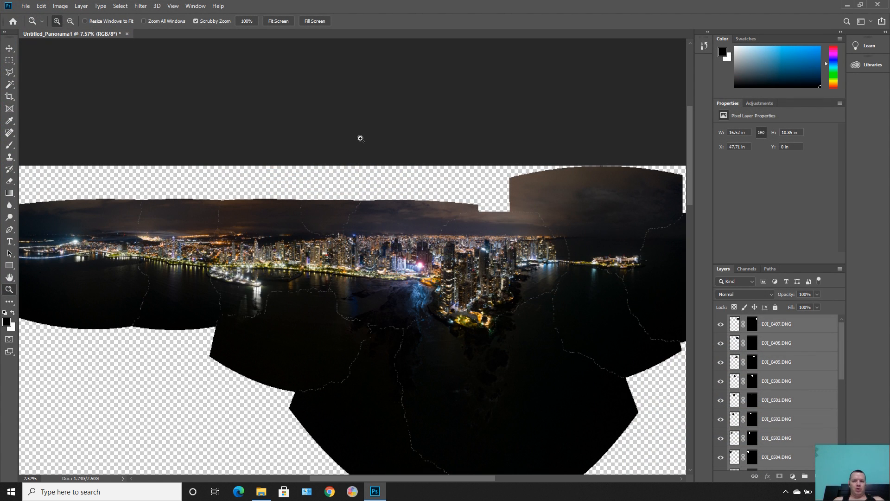
{"action": "right_click", "coordinate": [314, 215]}
{"action": "left_click", "coordinate": [319, 217]}
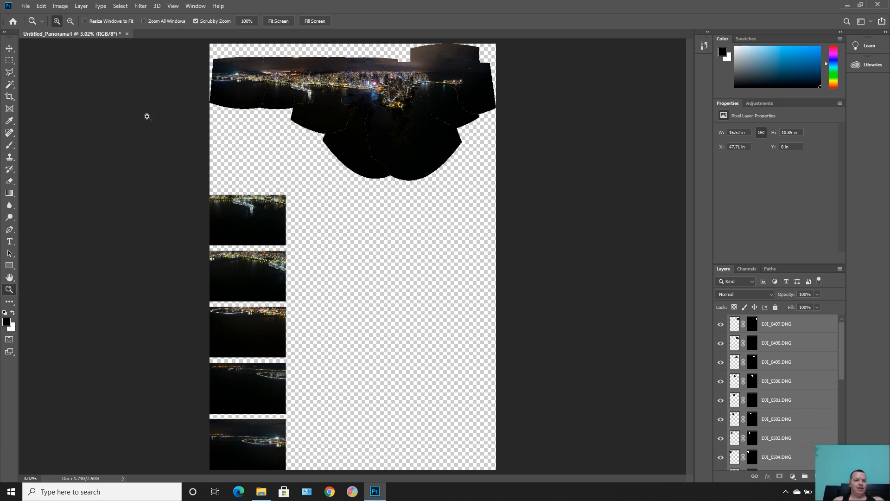
{"action": "left_click", "coordinate": [9, 96]}
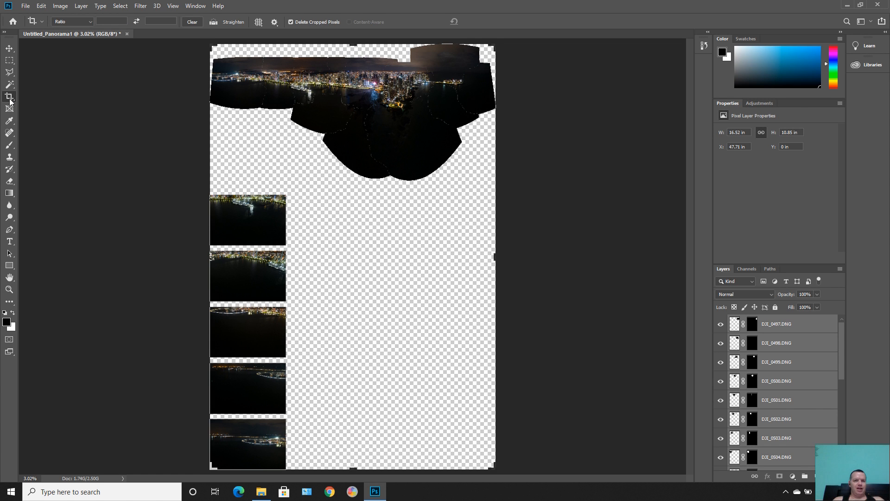
{"action": "left_click_drag", "start_coordinate": [353, 468], "coordinate": [366, 301]}
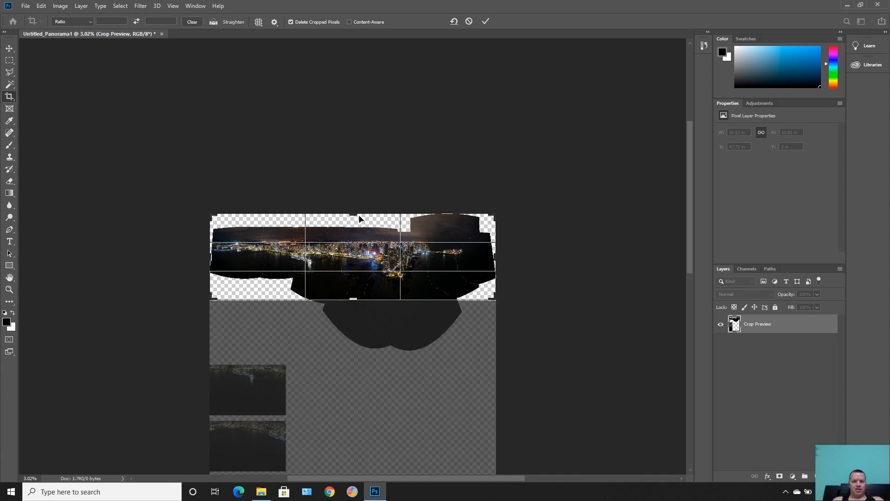
{"action": "left_click_drag", "start_coordinate": [352, 215], "coordinate": [352, 218]}
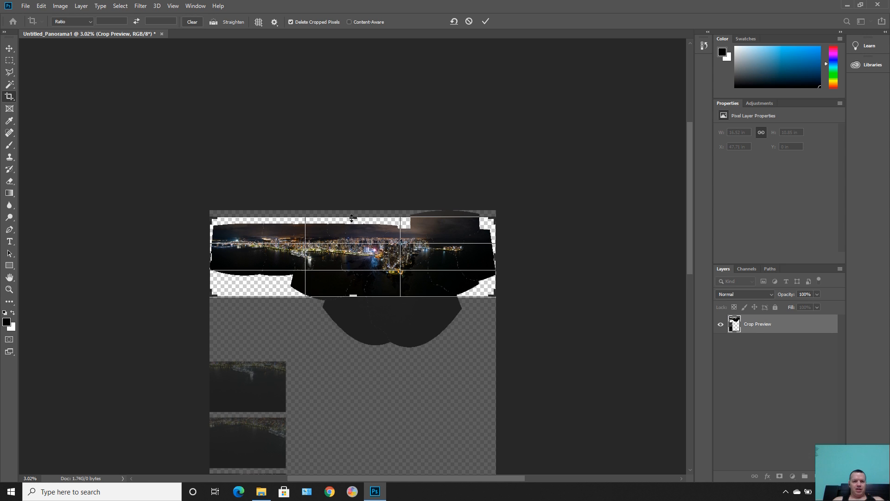
{"action": "right_click", "coordinate": [336, 243]}
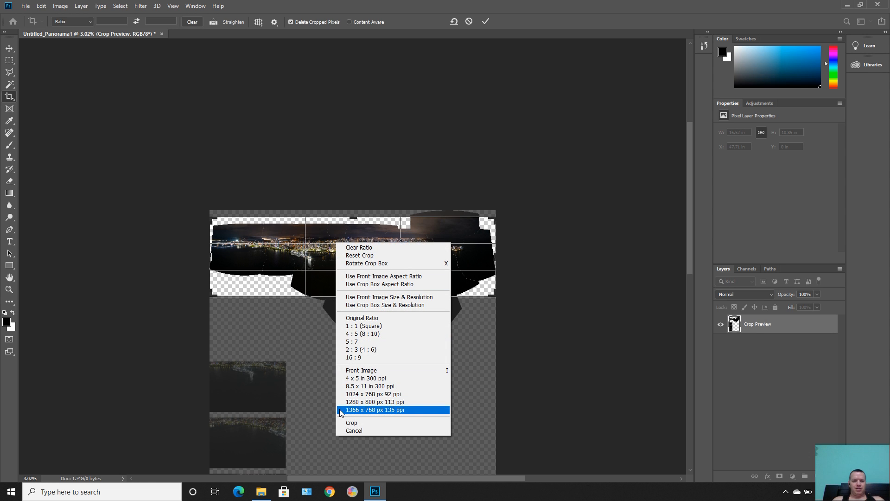
{"action": "left_click", "coordinate": [344, 423]}
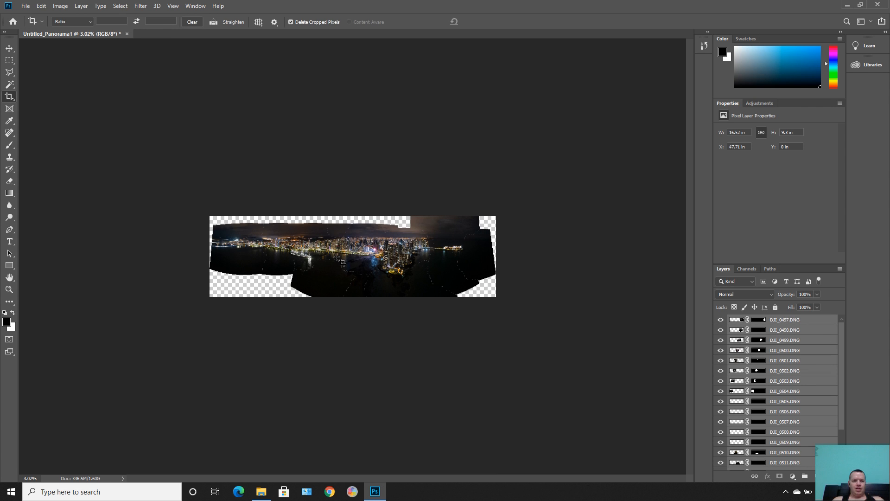
Examine the coastline and transparent edge at the panorama's left end up close, then return to the full view
{"action": "left_click", "coordinate": [10, 289]}
{"action": "left_click", "coordinate": [354, 273]}
{"action": "left_click_drag", "start_coordinate": [354, 273], "coordinate": [354, 273]}
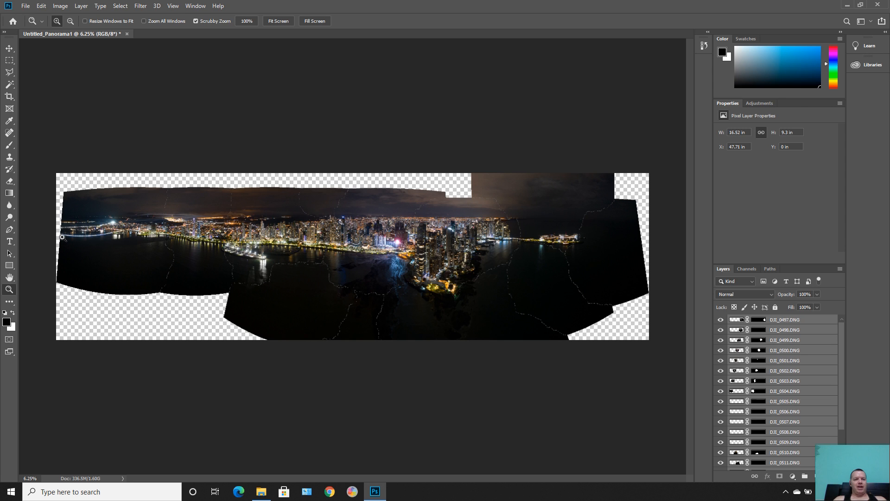
{"action": "left_click_drag", "start_coordinate": [62, 240], "coordinate": [63, 233]}
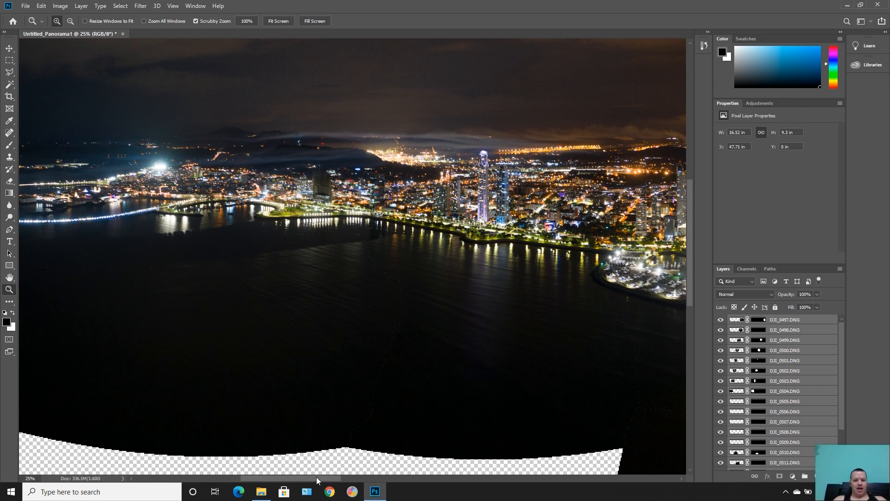
{"action": "left_click_drag", "start_coordinate": [316, 479], "coordinate": [273, 461]}
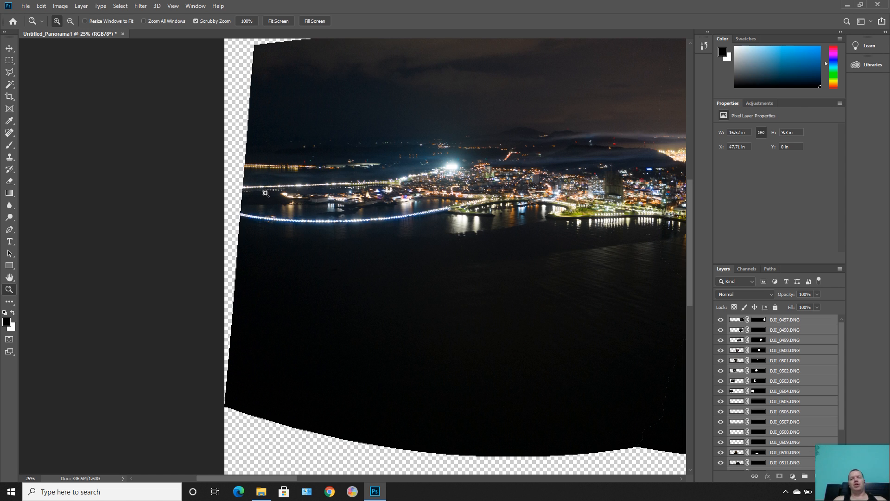
{"action": "right_click", "coordinate": [302, 215]}
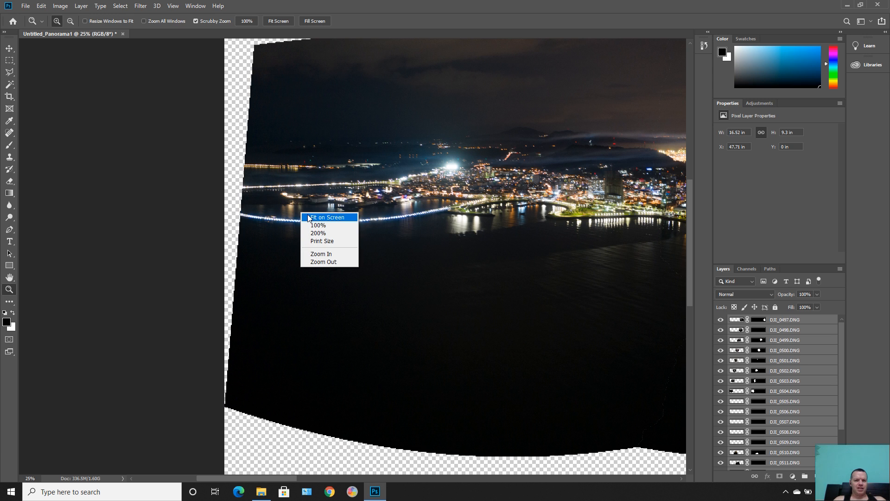
{"action": "left_click", "coordinate": [309, 218]}
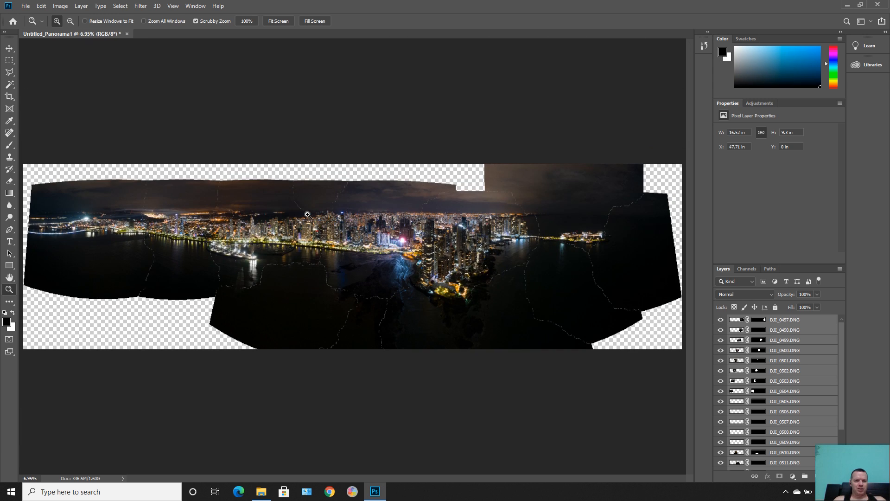
Try to crop narrow strips off the panorama's left and right ends
{"action": "left_click", "coordinate": [8, 98]}
{"action": "left_click_drag", "start_coordinate": [22, 255], "coordinate": [28, 256]}
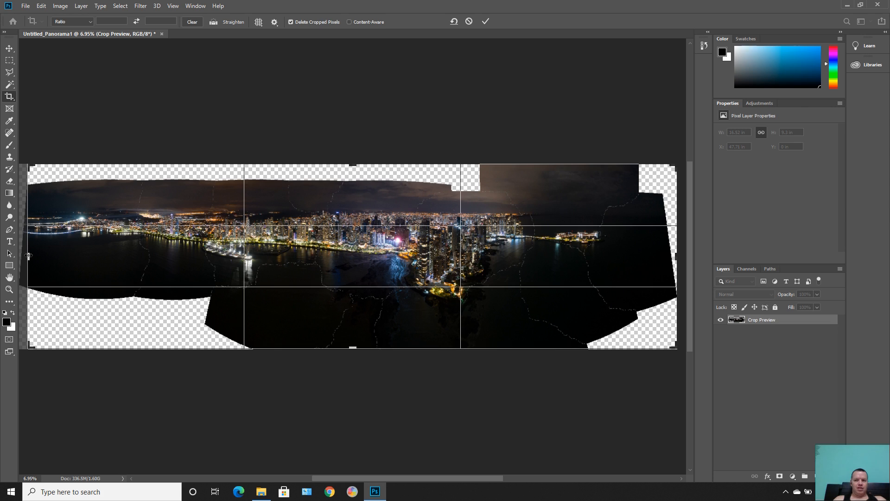
{"action": "left_click_drag", "start_coordinate": [678, 256], "coordinate": [675, 257]}
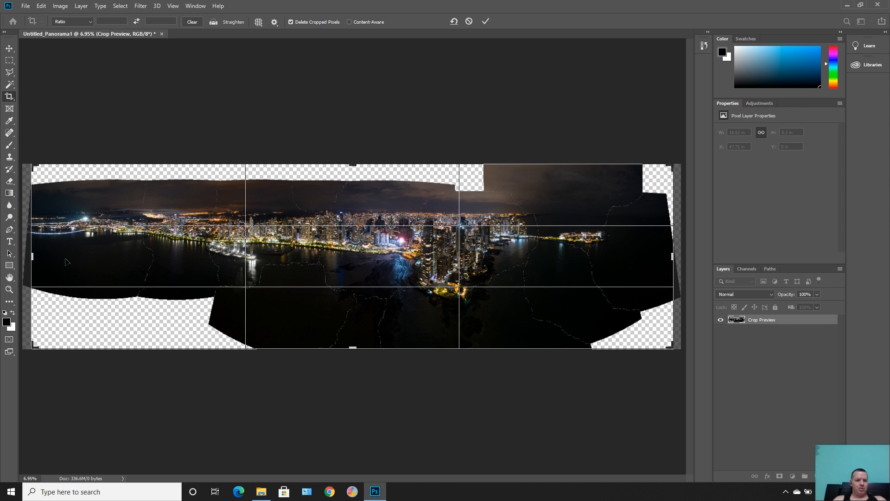
{"action": "left_click_drag", "start_coordinate": [33, 257], "coordinate": [25, 258]}
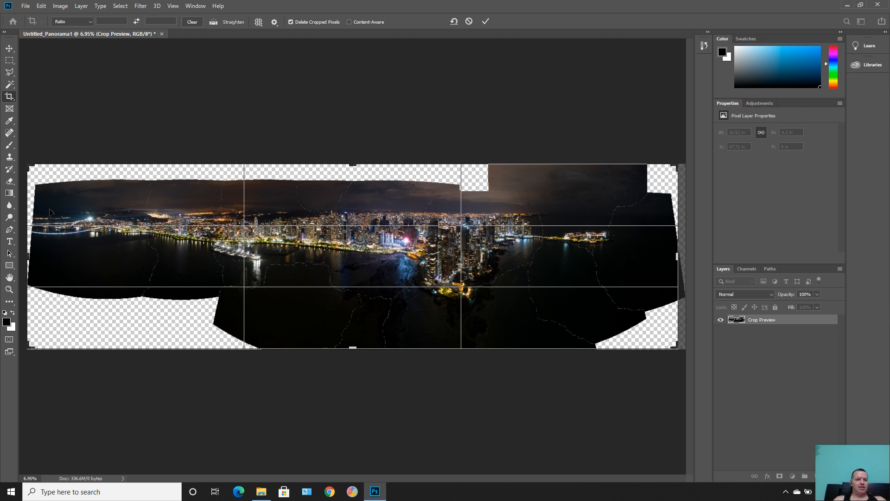
{"action": "right_click", "coordinate": [156, 264]}
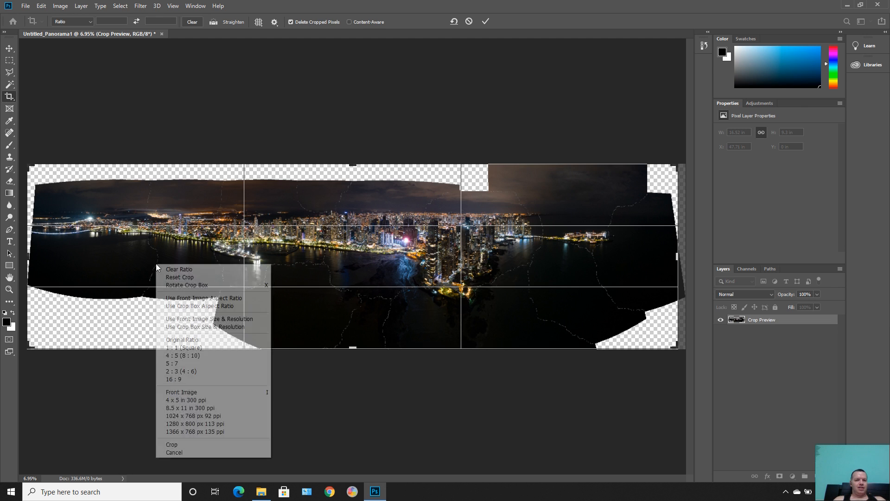
{"action": "left_click", "coordinate": [188, 445]}
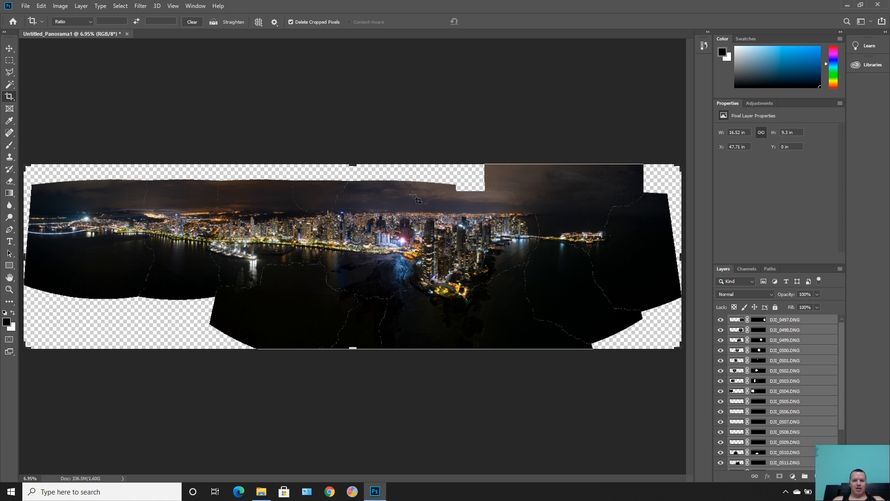
Try to fill a rectangular marquee selection around the upper-right end of the panorama while all layers are selected
{"action": "left_click", "coordinate": [9, 50]}
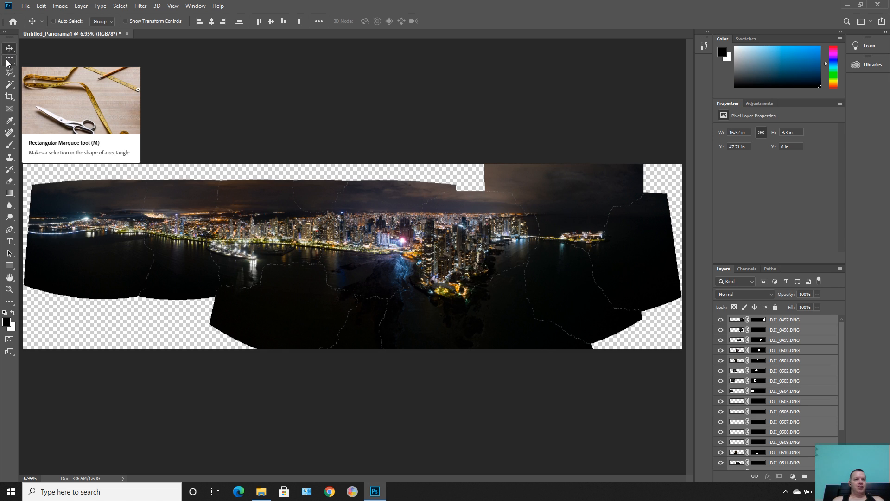
{"action": "left_click", "coordinate": [7, 61]}
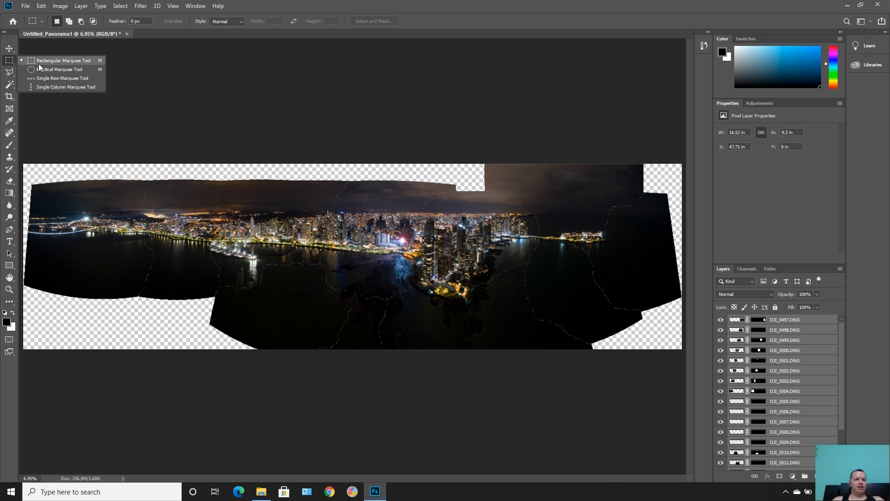
{"action": "left_click", "coordinate": [41, 62]}
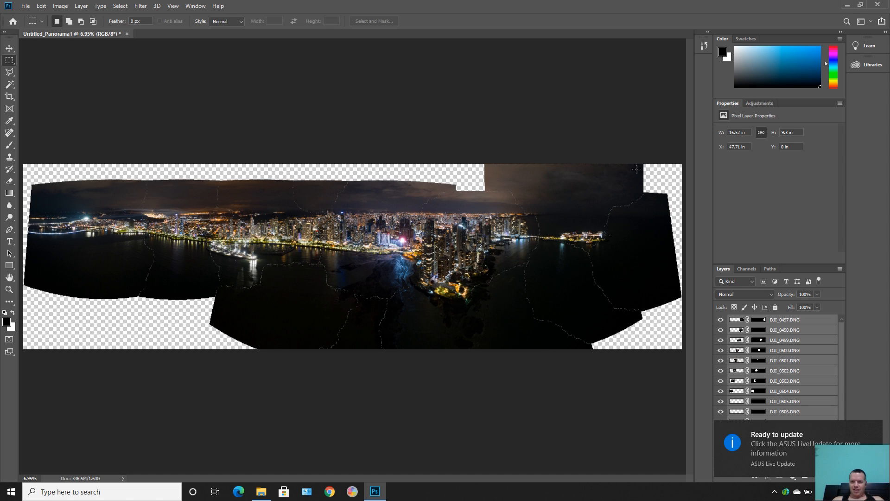
{"action": "left_click_drag", "start_coordinate": [639, 164], "coordinate": [696, 309]}
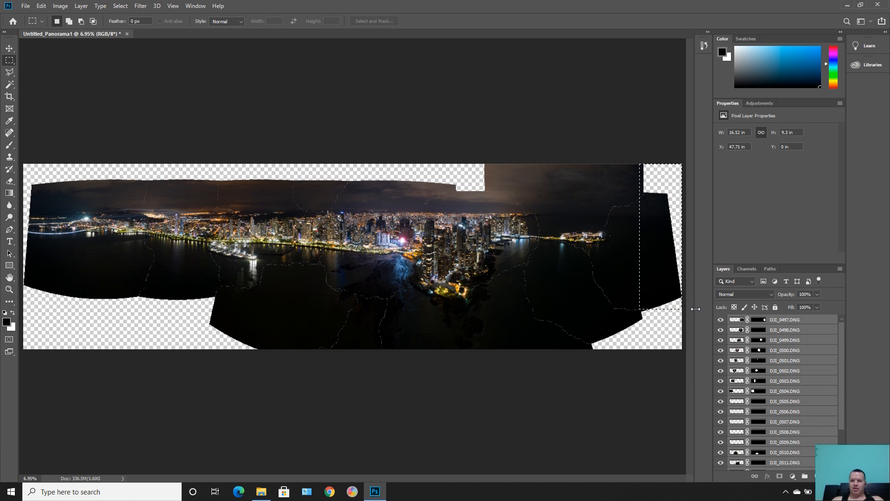
{"action": "right_click", "coordinate": [663, 224]}
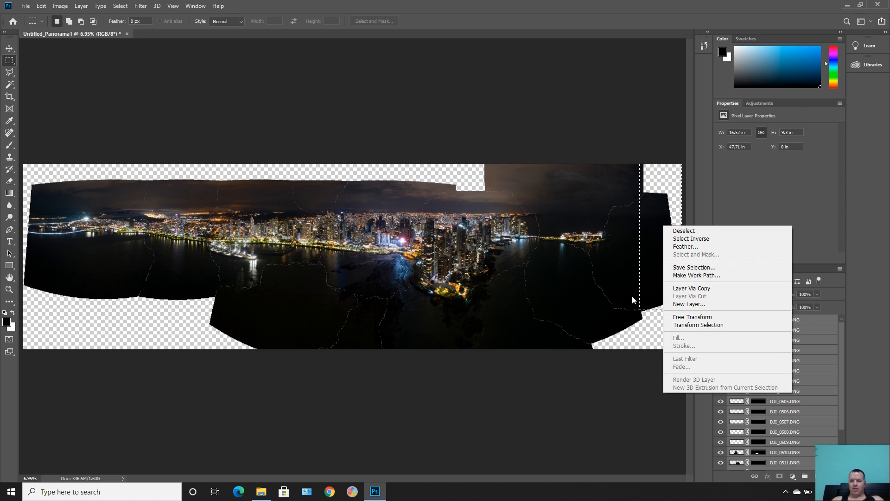
{"action": "left_click", "coordinate": [611, 314]}
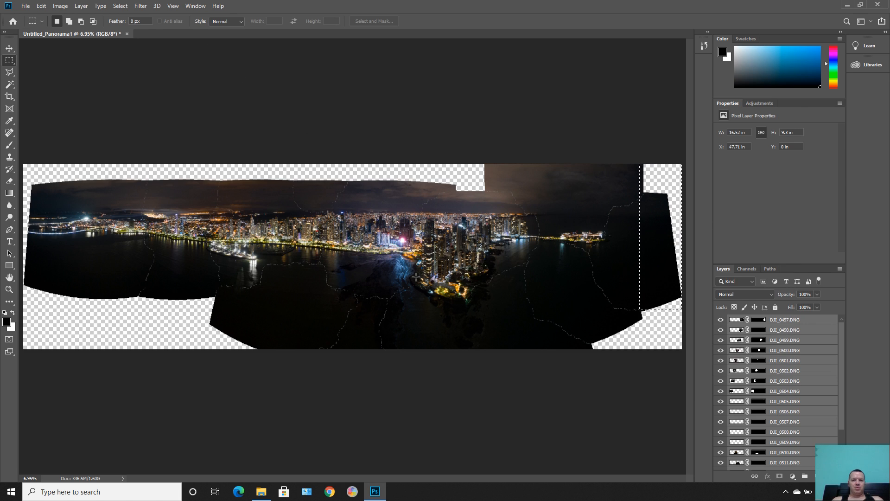
Clear the selection and merge all the selected panorama layers into one
{"action": "key", "text": "ctrl+d"}
{"action": "left_click", "coordinate": [81, 6]}
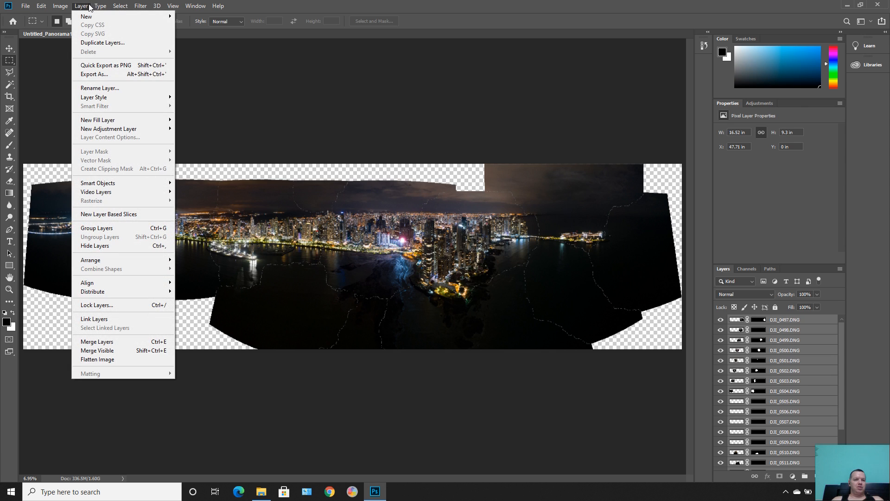
{"action": "left_click", "coordinate": [98, 343]}
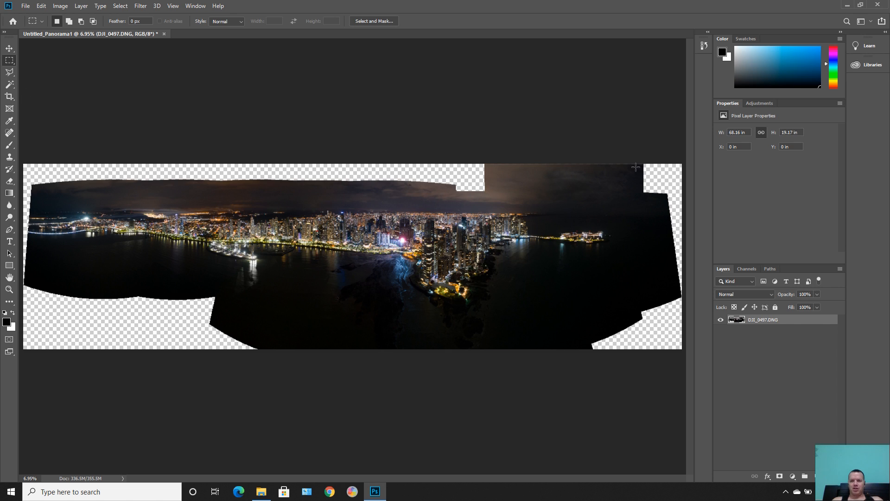
Select the upper-right end of the panorama with a rectangular marquee and fill it using Content-Aware
{"action": "left_click_drag", "start_coordinate": [637, 164], "coordinate": [695, 296]}
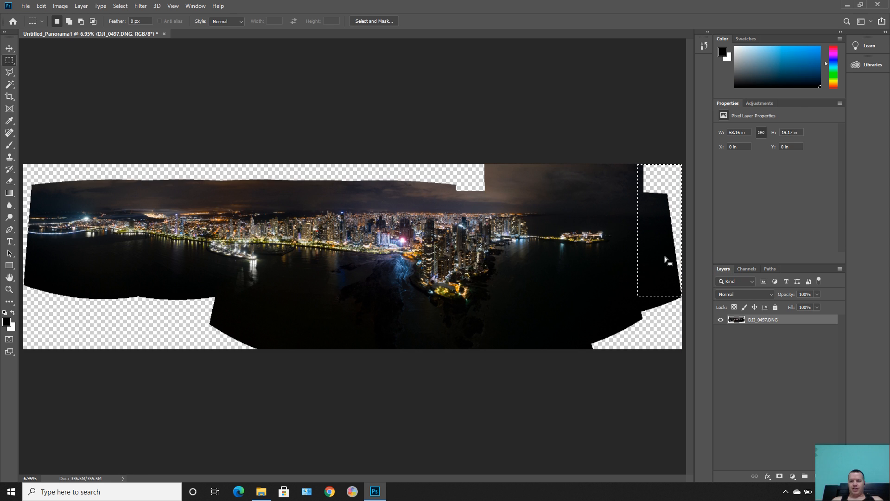
{"action": "right_click", "coordinate": [647, 225]}
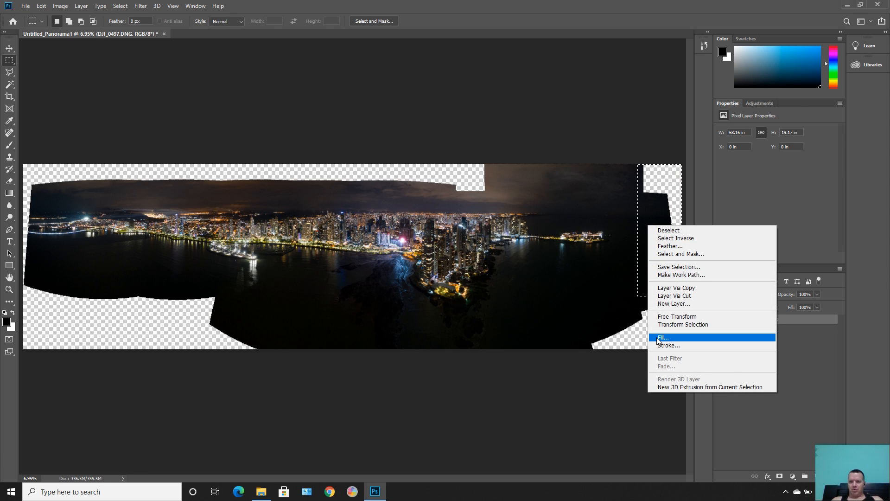
{"action": "left_click", "coordinate": [660, 338]}
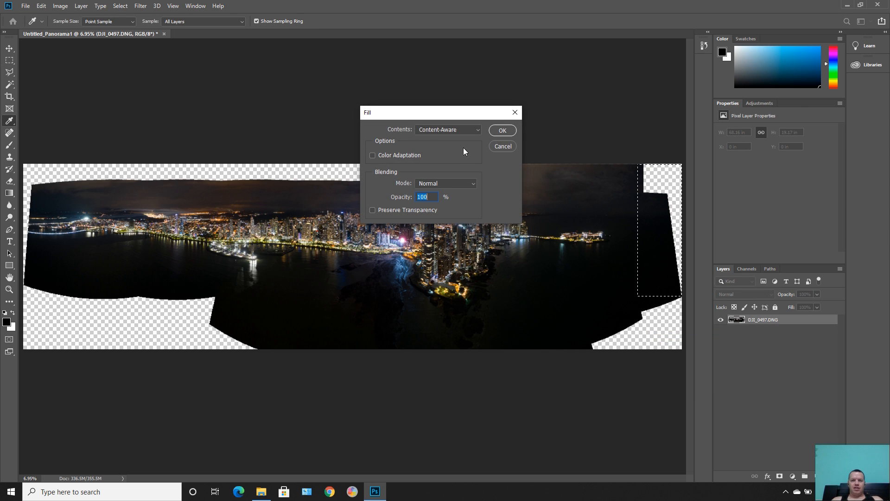
{"action": "left_click", "coordinate": [462, 132]}
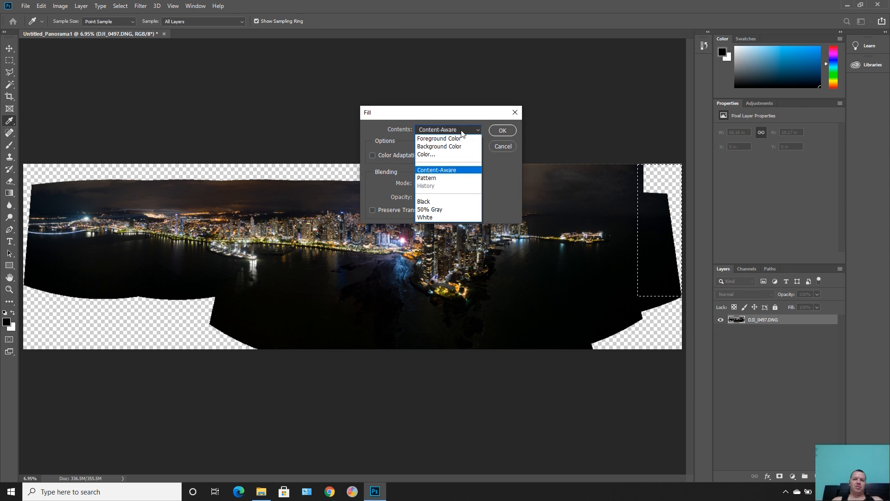
{"action": "left_click", "coordinate": [461, 173]}
{"action": "left_click", "coordinate": [508, 130]}
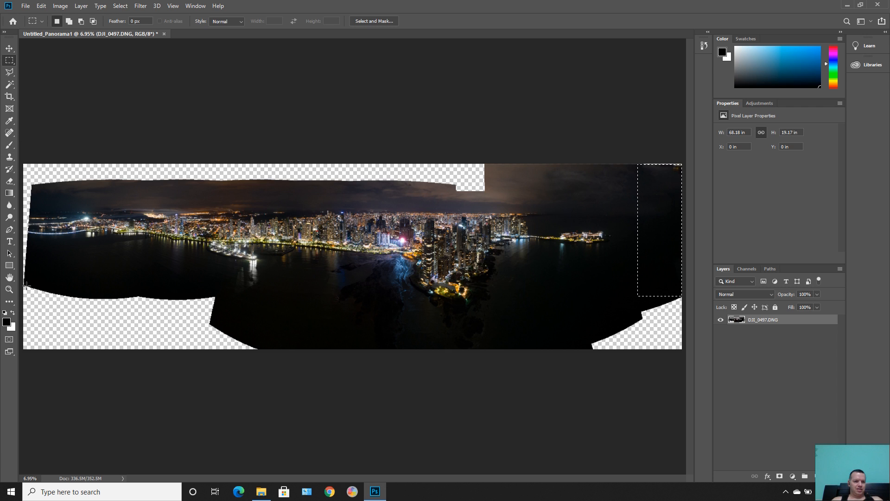
Zoom in on the panorama's right end and clear the marquee selection there
{"action": "left_click", "coordinate": [10, 290]}
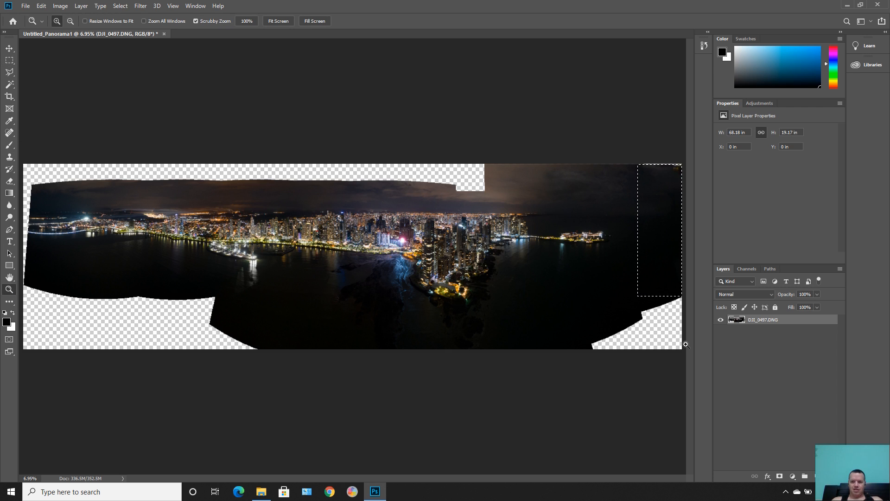
{"action": "left_click", "coordinate": [644, 317]}
{"action": "left_click", "coordinate": [644, 317]}
{"action": "left_click", "coordinate": [644, 316]}
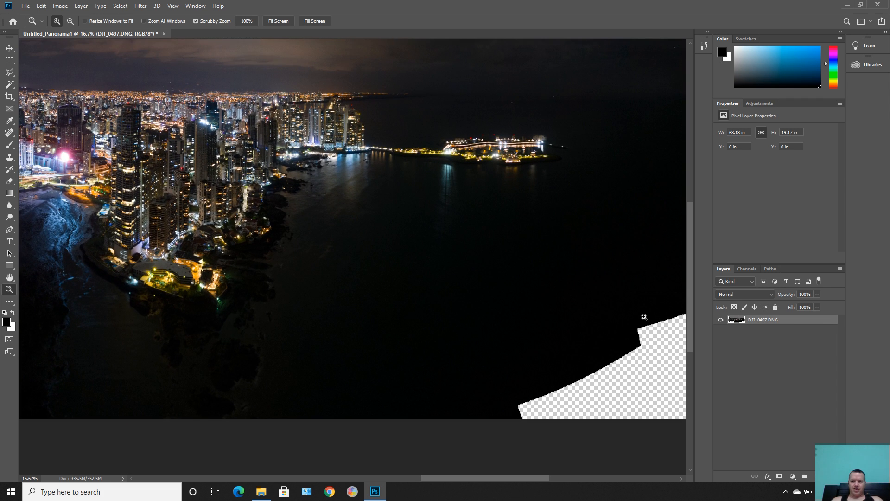
{"action": "left_click_drag", "start_coordinate": [485, 479], "coordinate": [520, 479]}
{"action": "left_click_drag", "start_coordinate": [689, 311], "coordinate": [691, 272]}
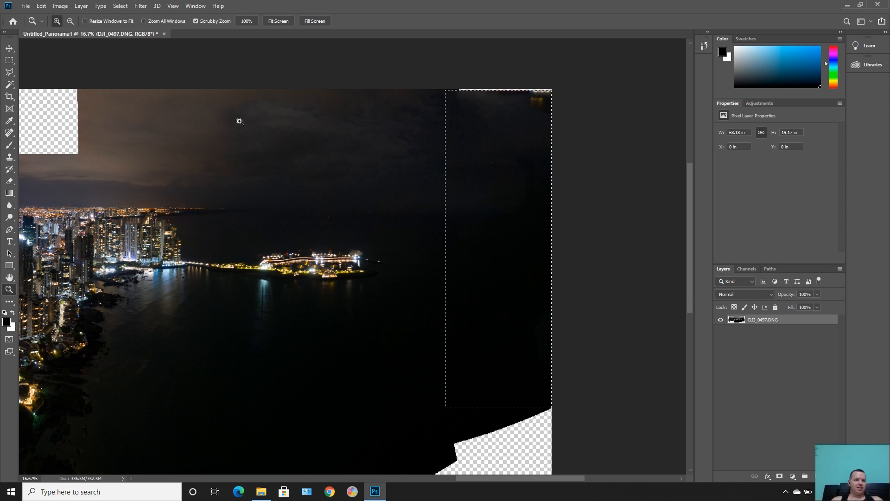
{"action": "left_click", "coordinate": [9, 60]}
{"action": "left_click", "coordinate": [426, 161]}
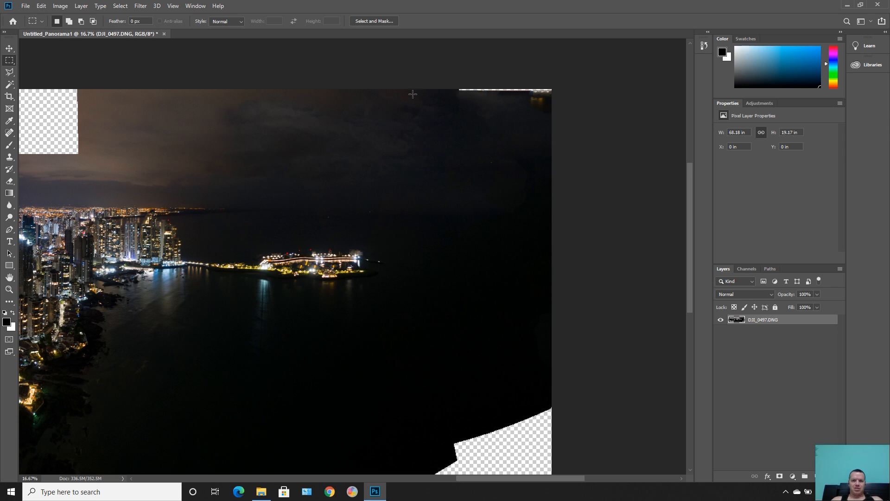
Select the leftover strip at the panorama's upper-right corner with a rectangular marquee, fill it using Content-Aware, and deselect it
{"action": "left_click_drag", "start_coordinate": [411, 94], "coordinate": [485, 110]}
{"action": "left_click_drag", "start_coordinate": [416, 101], "coordinate": [592, 88]}
{"action": "left_click_drag", "start_coordinate": [428, 106], "coordinate": [567, 88]}
{"action": "right_click", "coordinate": [504, 101]}
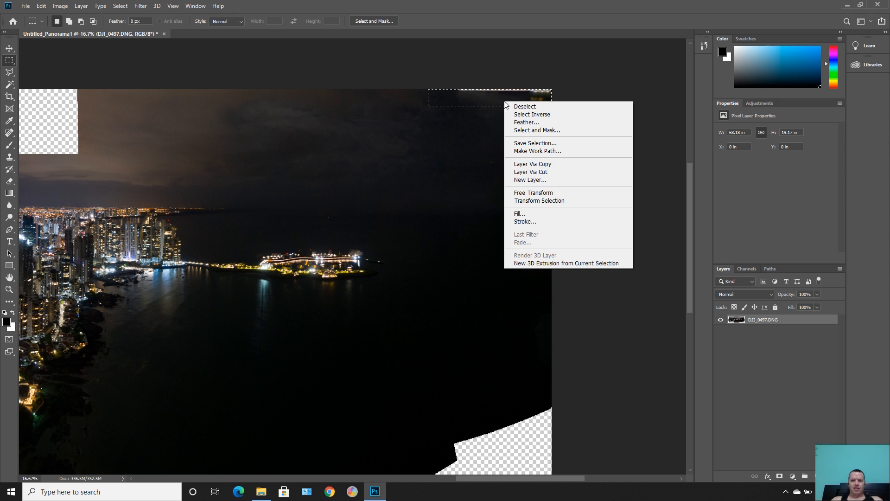
{"action": "left_click", "coordinate": [510, 213]}
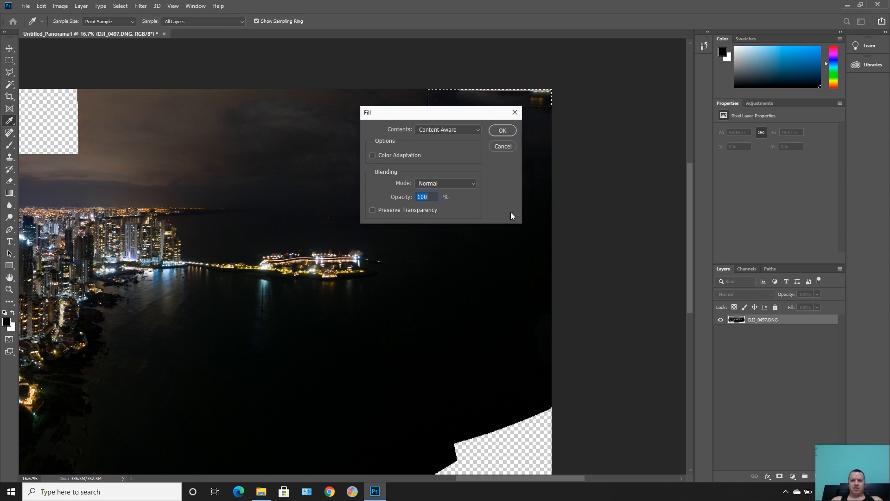
{"action": "left_click", "coordinate": [507, 130]}
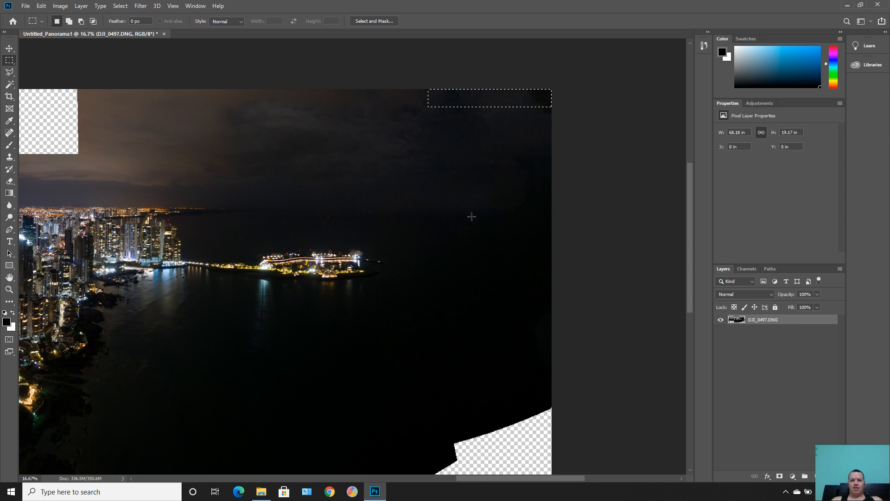
{"action": "left_click", "coordinate": [474, 100]}
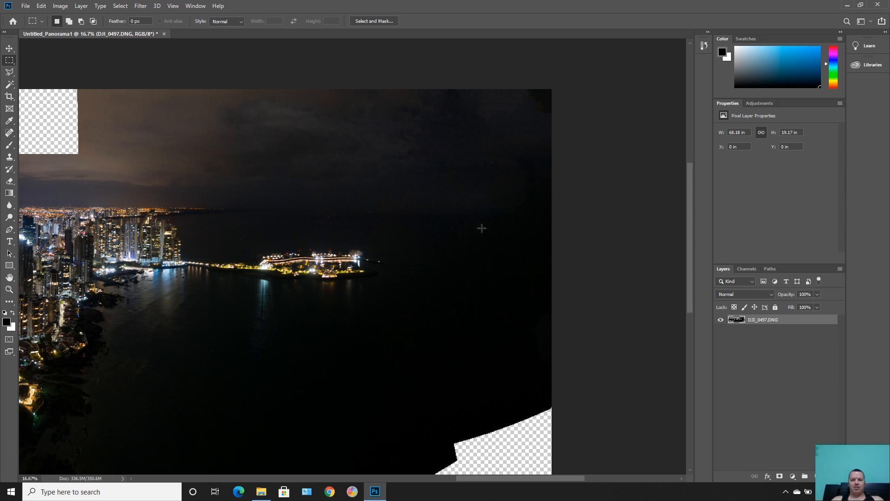
Select the transparent lower-right corner of the panorama with a rectangular marquee and fill it using Content-Aware
{"action": "left_click_drag", "start_coordinate": [688, 193], "coordinate": [706, 267]}
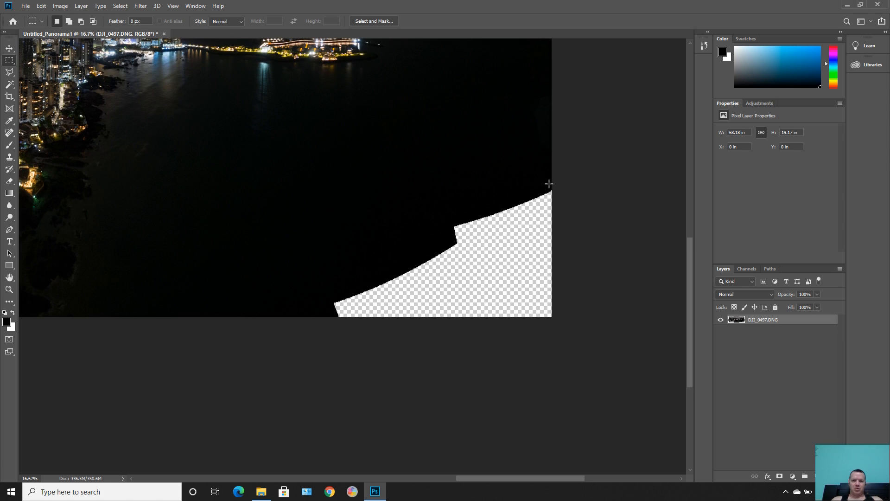
{"action": "left_click_drag", "start_coordinate": [314, 193], "coordinate": [656, 338]}
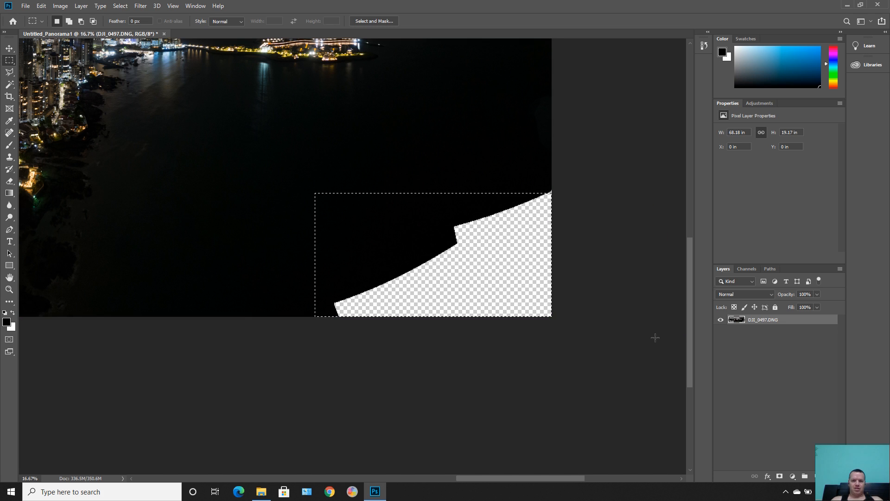
{"action": "right_click", "coordinate": [471, 255]}
{"action": "left_click", "coordinate": [500, 366]}
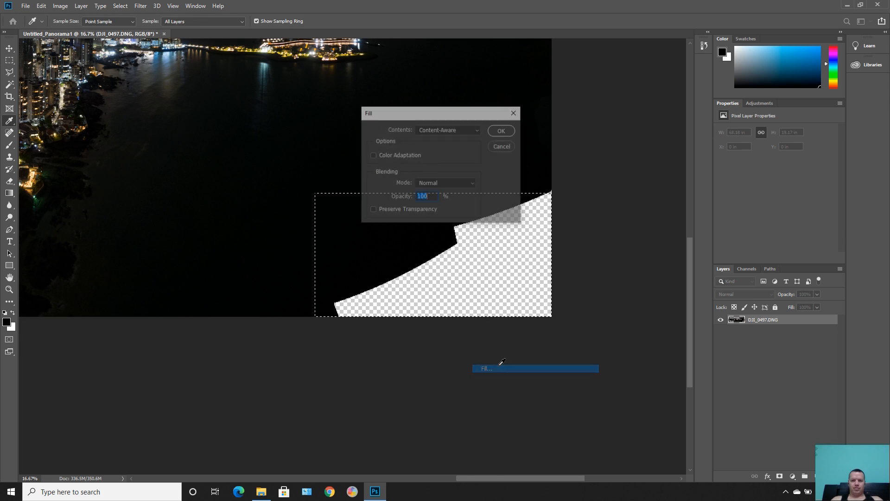
{"action": "left_click", "coordinate": [503, 132]}
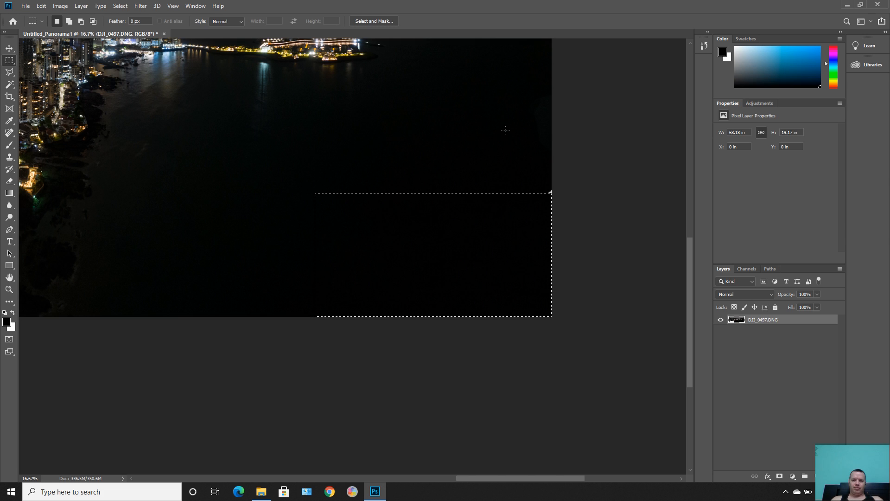
Select the tiny unfilled speck on the panorama's right edge, fill it using Content-Aware, and deselect it
{"action": "left_click_drag", "start_coordinate": [534, 176], "coordinate": [585, 230]}
{"action": "right_click", "coordinate": [541, 204]}
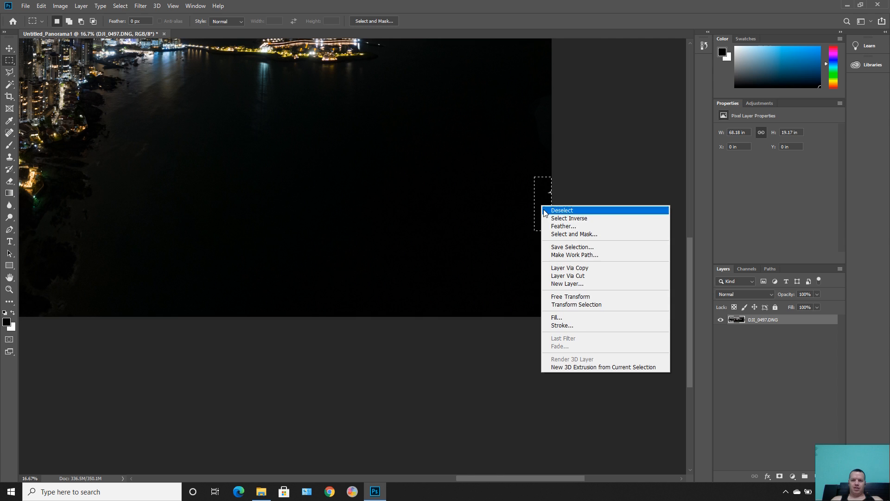
{"action": "left_click", "coordinate": [575, 314]}
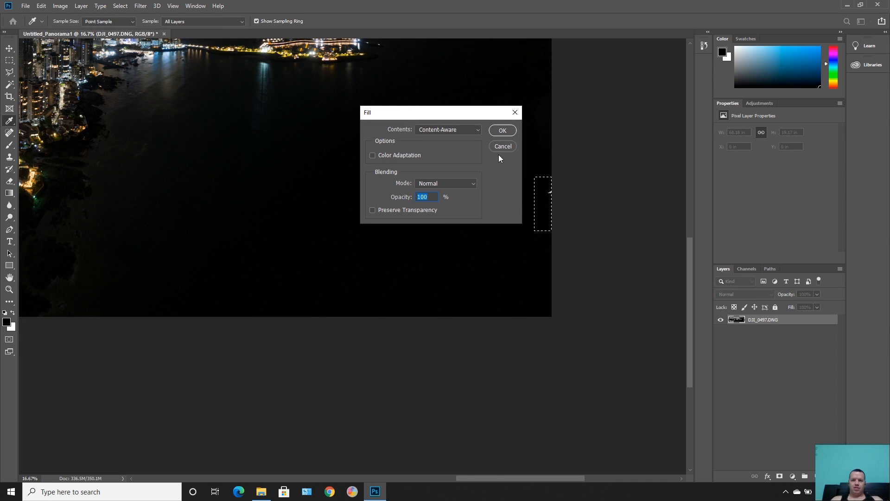
{"action": "left_click", "coordinate": [508, 132]}
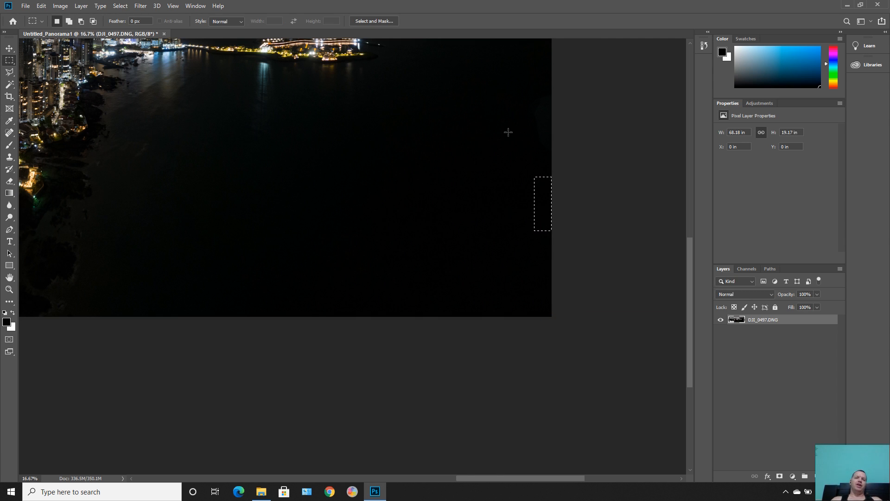
{"action": "left_click", "coordinate": [539, 214]}
Select the large transparent area at the panorama's lower left with a rectangular marquee, fill it using Content-Aware, and deselect it
{"action": "left_click_drag", "start_coordinate": [488, 477], "coordinate": [291, 440]}
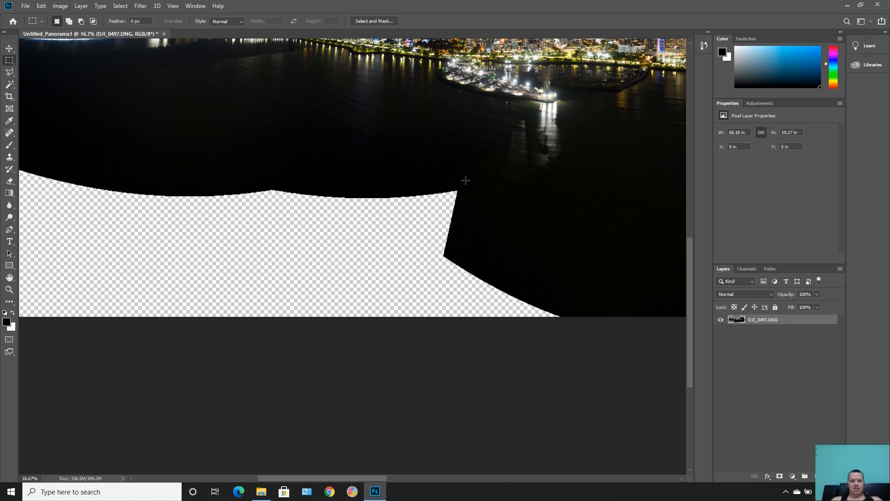
{"action": "left_click_drag", "start_coordinate": [475, 173], "coordinate": [245, 354]}
{"action": "left_click_drag", "start_coordinate": [300, 476], "coordinate": [371, 477]}
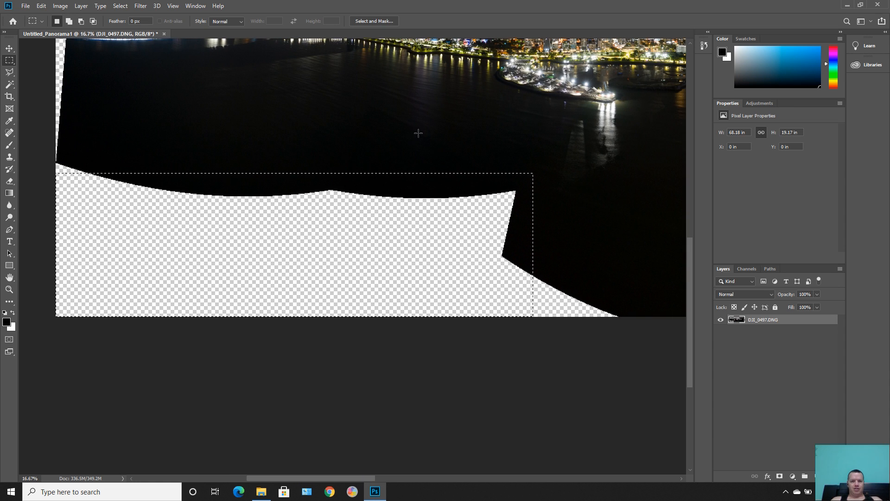
{"action": "right_click", "coordinate": [396, 189]}
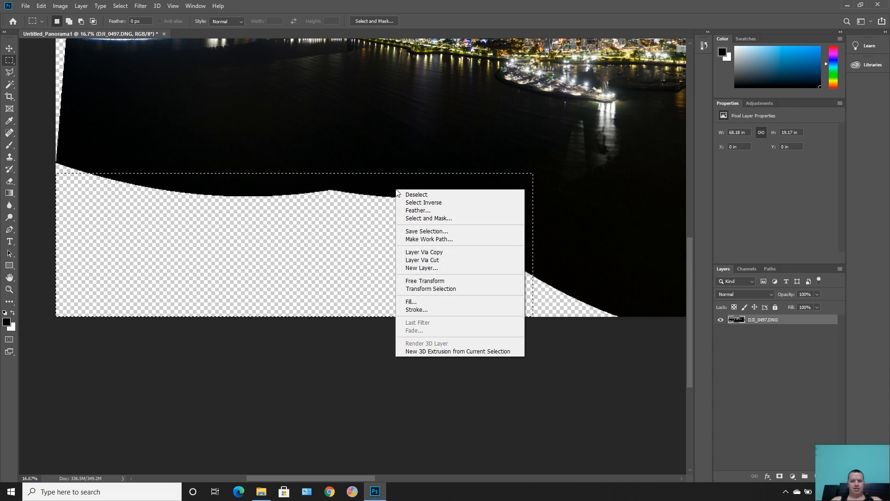
{"action": "left_click", "coordinate": [432, 301]}
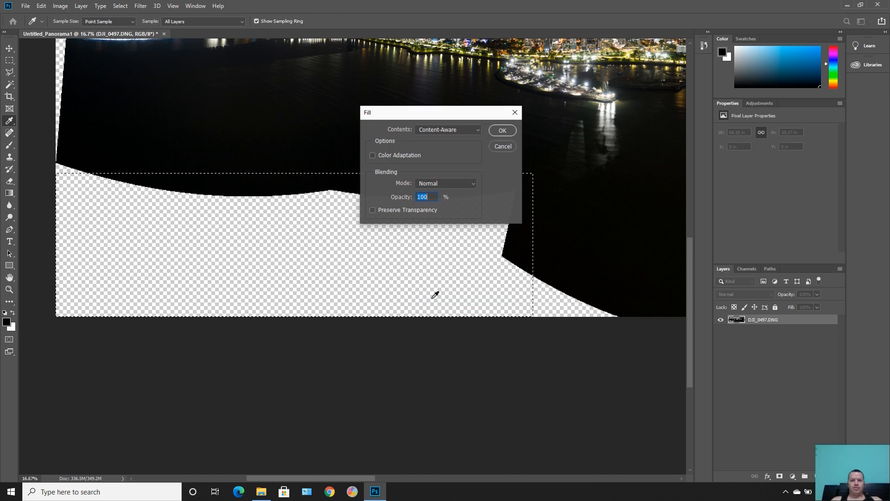
{"action": "left_click", "coordinate": [503, 131]}
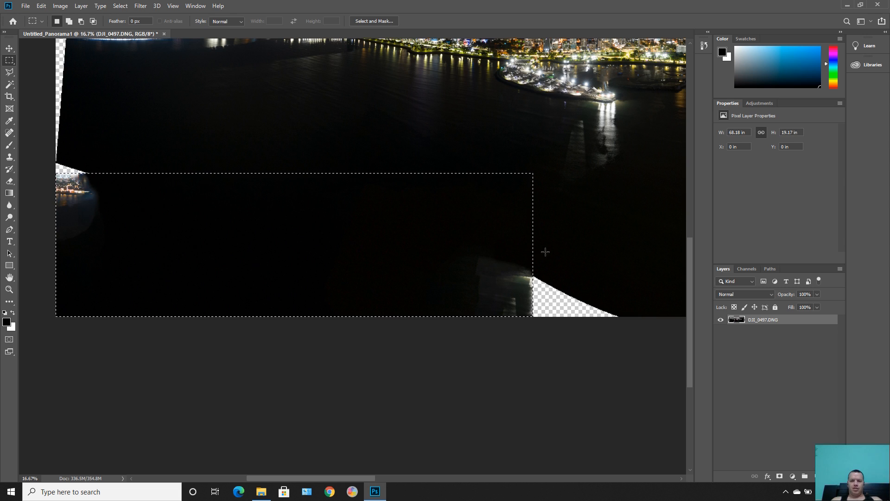
{"action": "key", "text": "ctrl+d"}
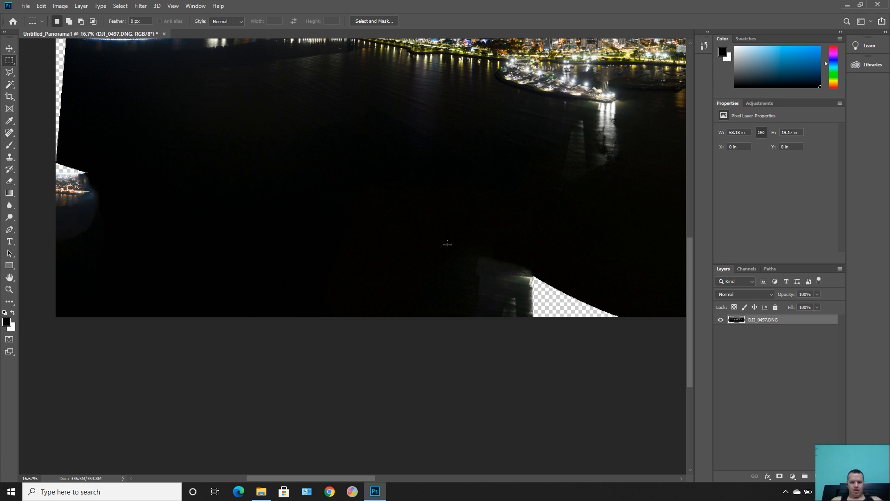
Select the leftover transparent wedge and smeared patch on the panorama's lower edge and fill them using Content-Aware
{"action": "left_click_drag", "start_coordinate": [425, 241], "coordinate": [628, 339]}
{"action": "left_click_drag", "start_coordinate": [434, 233], "coordinate": [628, 333]}
{"action": "right_click", "coordinate": [574, 276]}
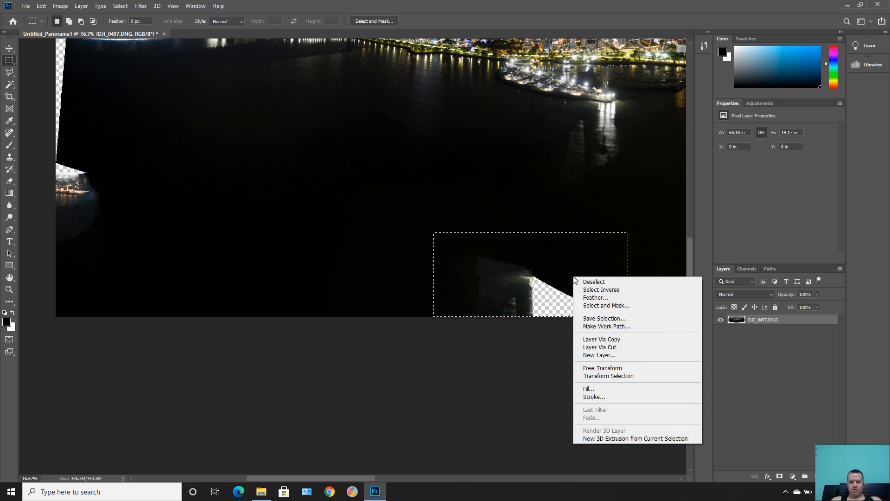
{"action": "left_click", "coordinate": [587, 388]}
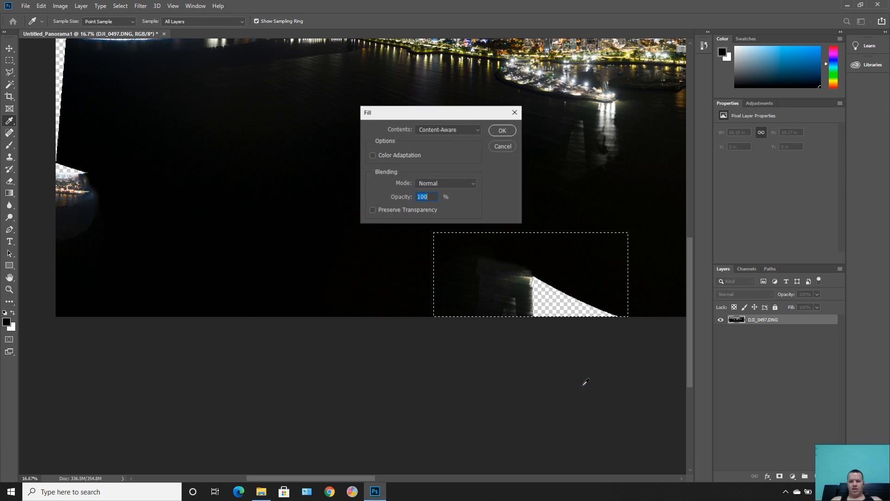
{"action": "left_click", "coordinate": [503, 130]}
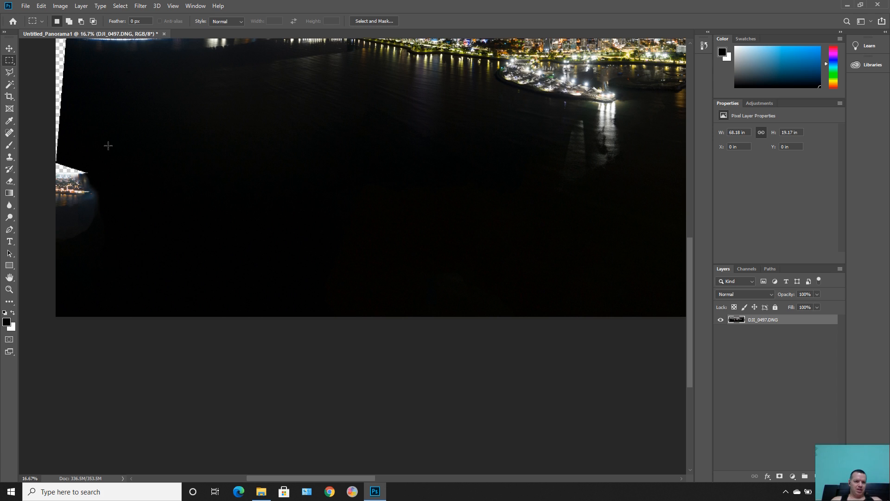
Select the transparent gap and stray city lights on the lower part of the panorama's left edge and fill them using Content-Aware
{"action": "left_click_drag", "start_coordinate": [97, 83], "coordinate": [39, 271]}
{"action": "right_click", "coordinate": [79, 192]}
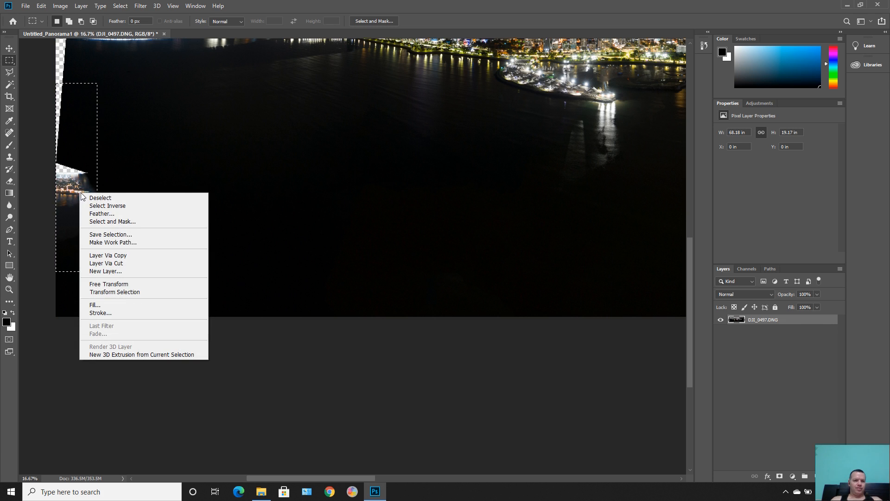
{"action": "left_click", "coordinate": [110, 303]}
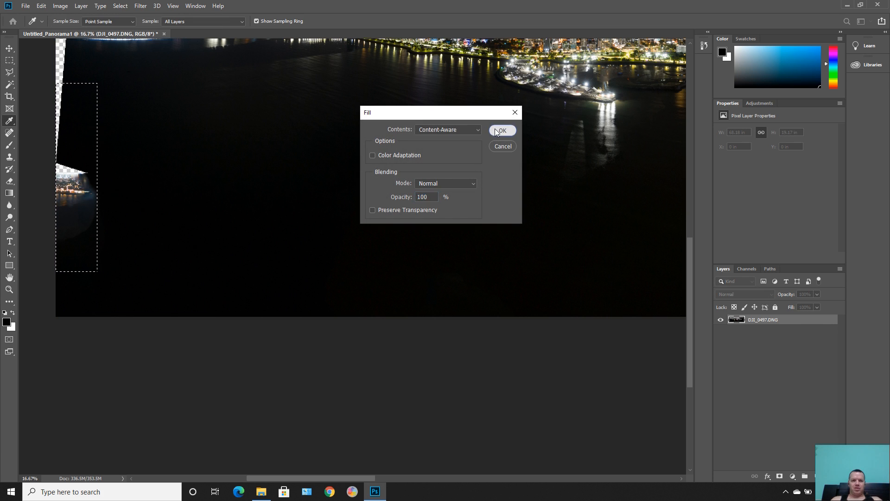
{"action": "left_click", "coordinate": [495, 131]}
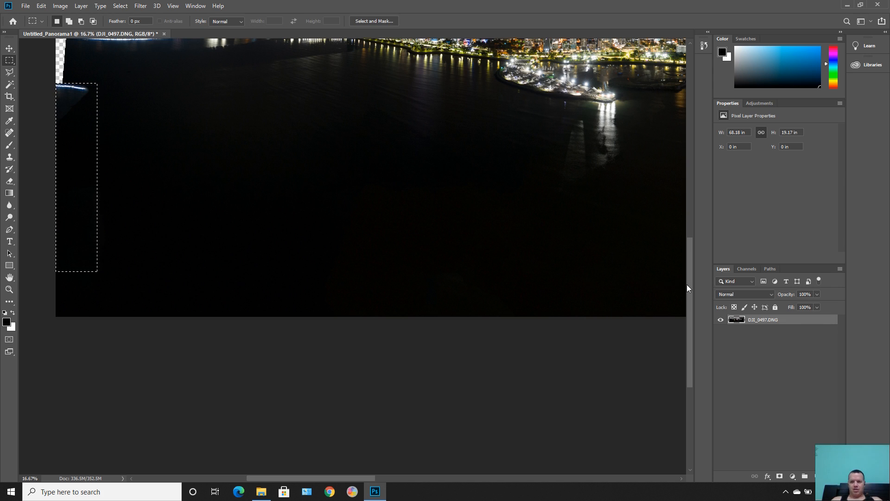
Select the transparent strip along the panorama's upper edge with a rectangular marquee, fill it using Content-Aware, and deselect it
{"action": "left_click_drag", "start_coordinate": [690, 284], "coordinate": [692, 213]}
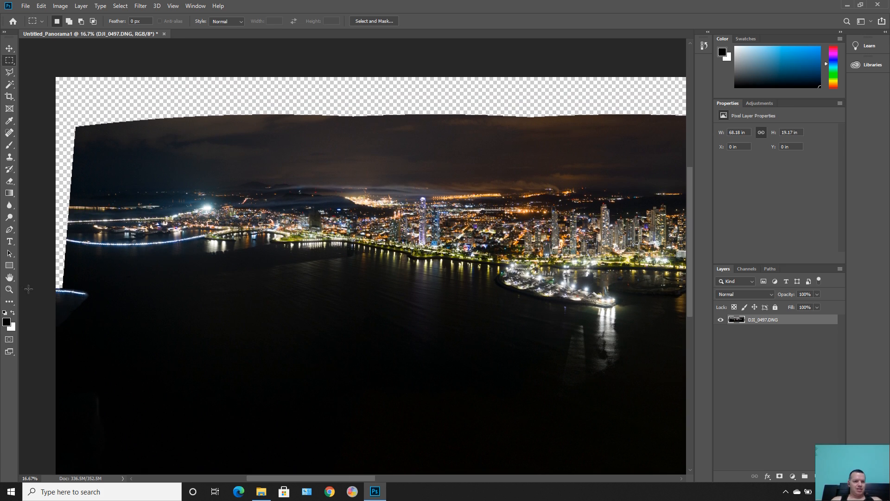
{"action": "left_click", "coordinate": [9, 289]}
{"action": "right_click", "coordinate": [258, 291]}
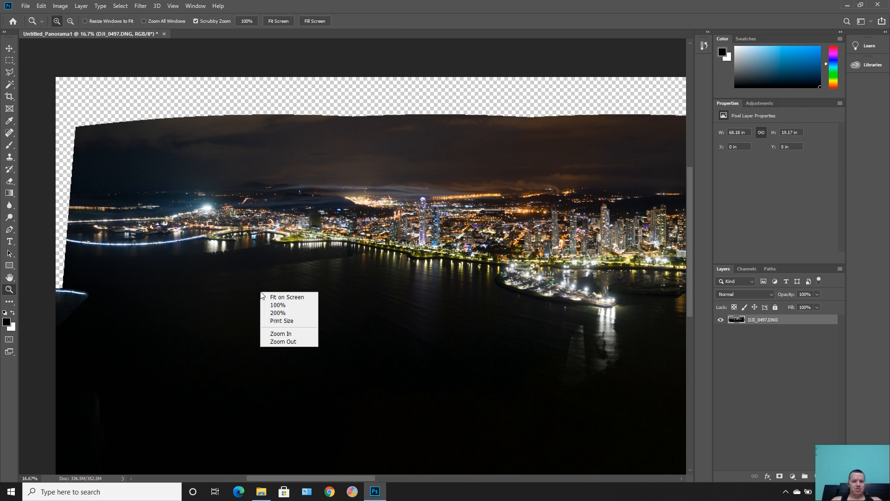
{"action": "left_click", "coordinate": [281, 343]}
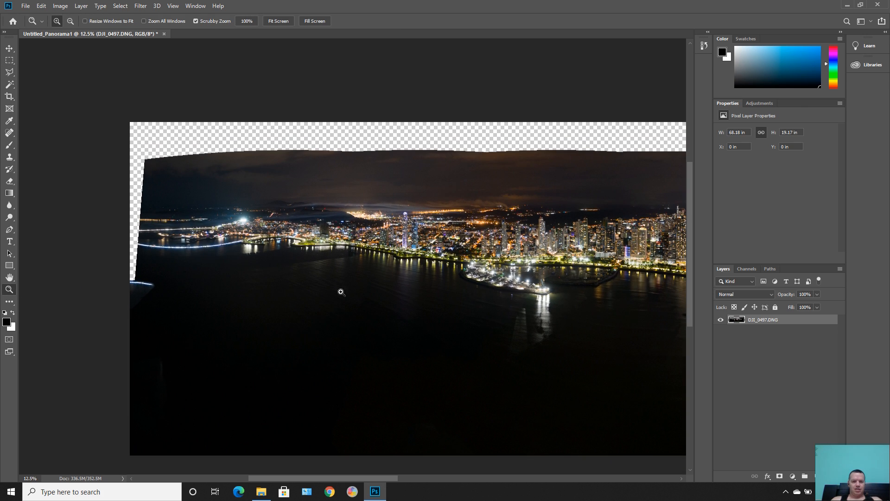
{"action": "left_click_drag", "start_coordinate": [338, 479], "coordinate": [368, 471]}
{"action": "right_click", "coordinate": [399, 198]}
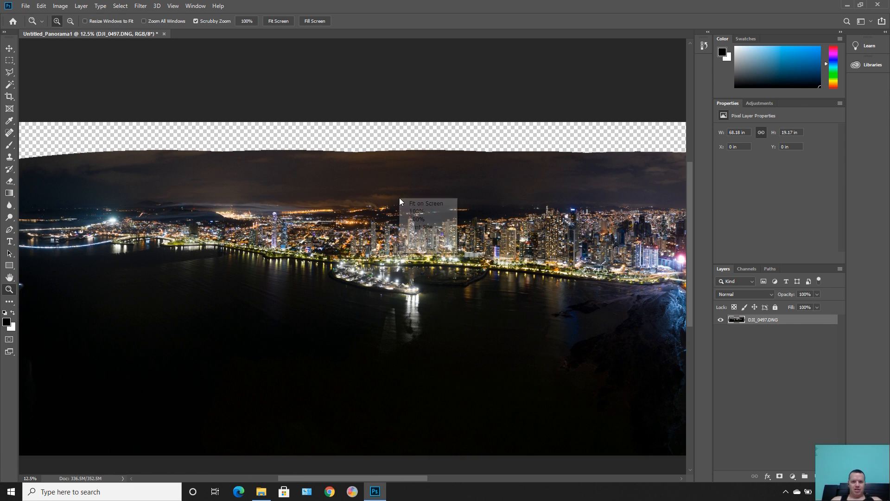
{"action": "left_click", "coordinate": [417, 248]}
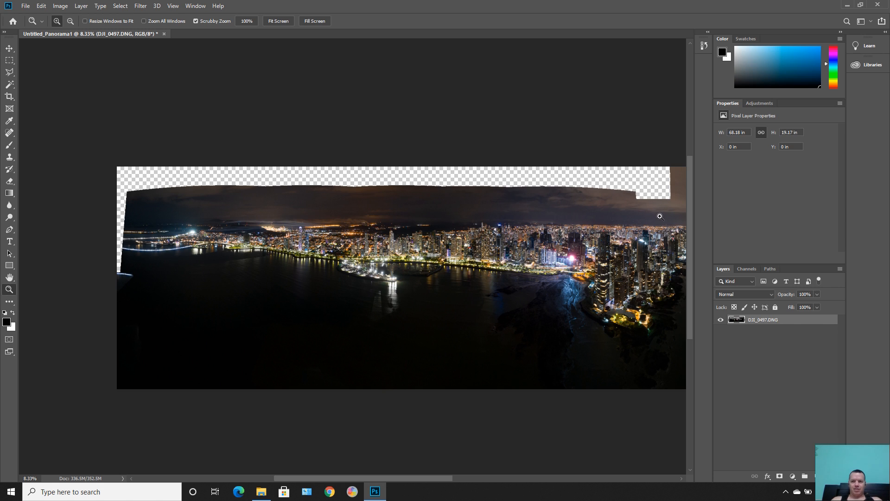
{"action": "left_click", "coordinate": [10, 60]}
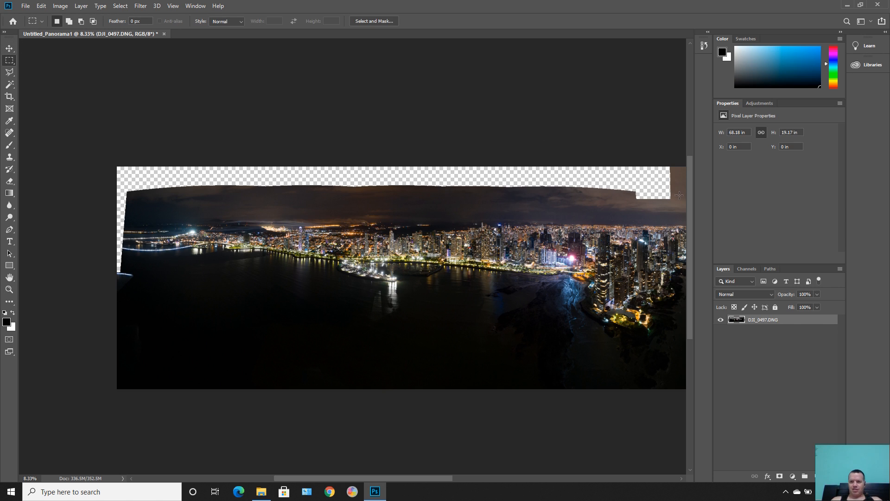
{"action": "left_click_drag", "start_coordinate": [679, 198], "coordinate": [102, 152]}
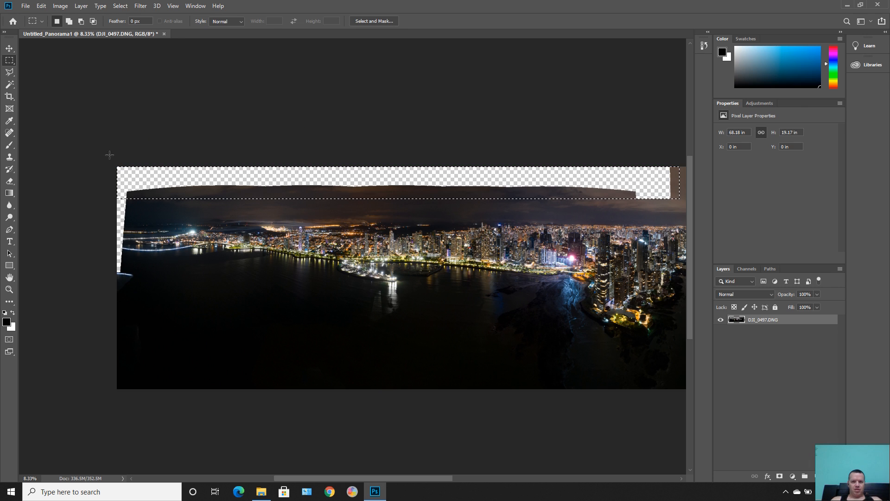
{"action": "right_click", "coordinate": [194, 174]}
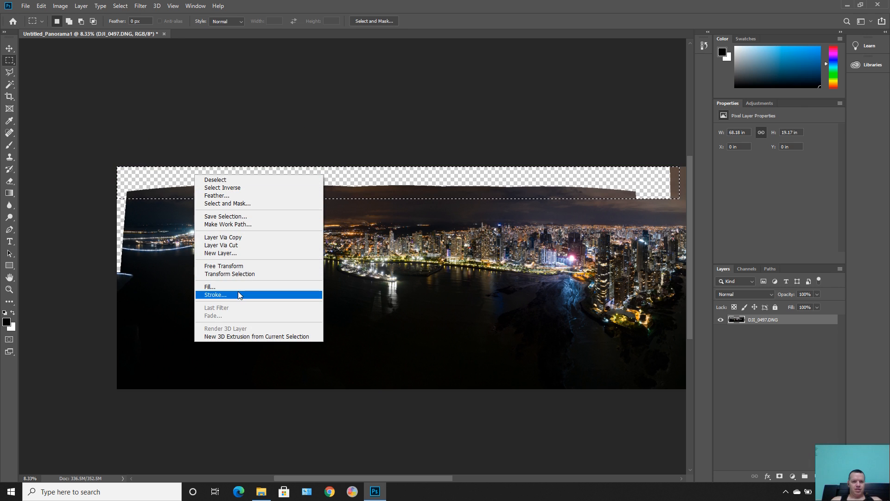
{"action": "left_click", "coordinate": [211, 287]}
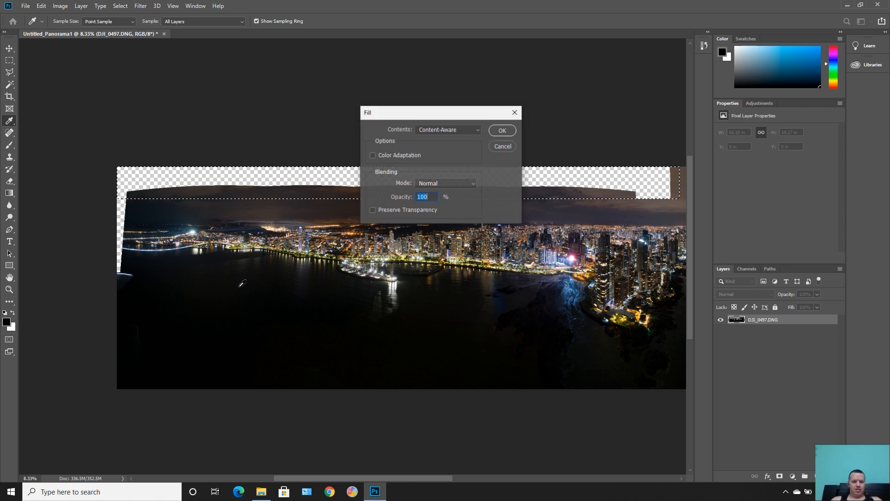
{"action": "left_click", "coordinate": [499, 131]}
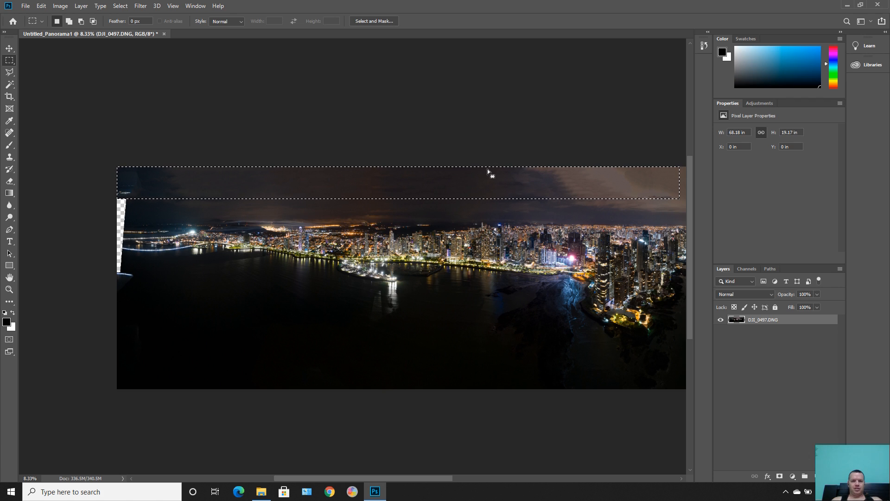
{"action": "key", "text": "ctrl+d"}
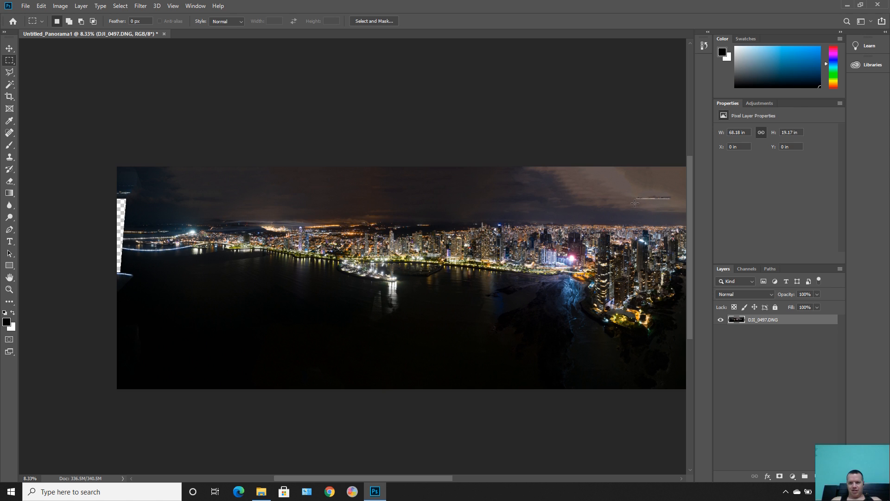
Select the thin pale line artifact in the sky near the panorama's upper right and fill it using Content-Aware
{"action": "left_click_drag", "start_coordinate": [632, 205], "coordinate": [673, 146]}
{"action": "right_click", "coordinate": [655, 182]}
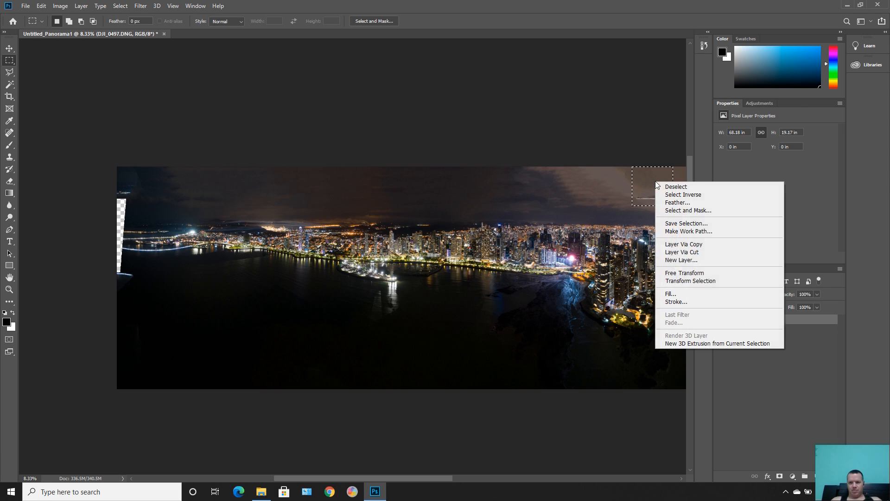
{"action": "left_click", "coordinate": [666, 293]}
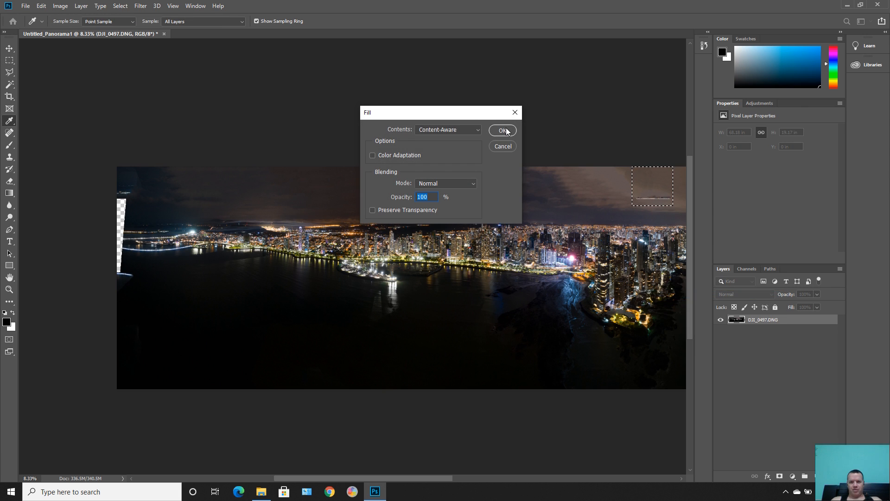
{"action": "left_click", "coordinate": [508, 133]}
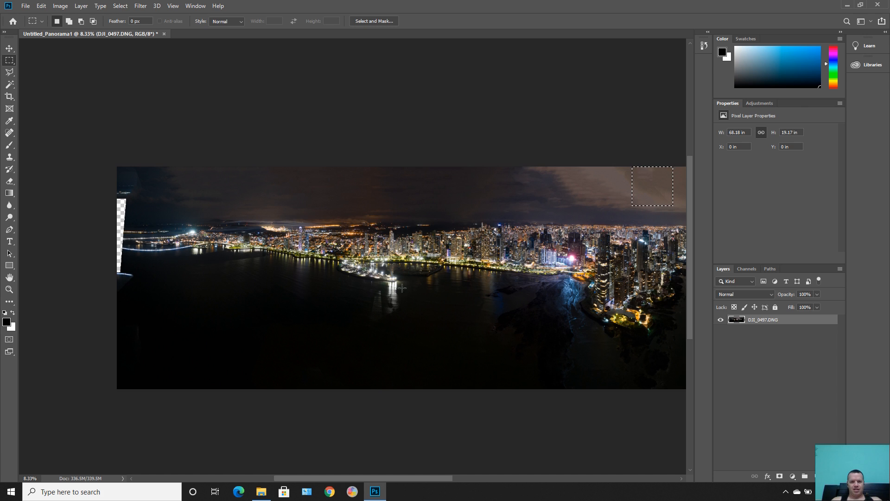
Select the panorama's upper-left corner, including the stray lights and the upper part of the transparent gap, and fill it using Content-Aware
{"action": "left_click_drag", "start_coordinate": [413, 478], "coordinate": [390, 457]}
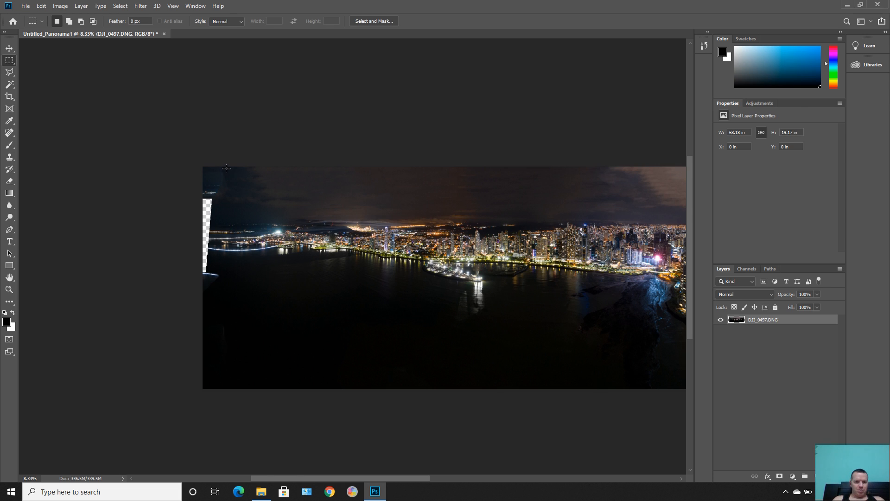
{"action": "left_click_drag", "start_coordinate": [230, 168], "coordinate": [194, 220]}
{"action": "right_click", "coordinate": [211, 214]}
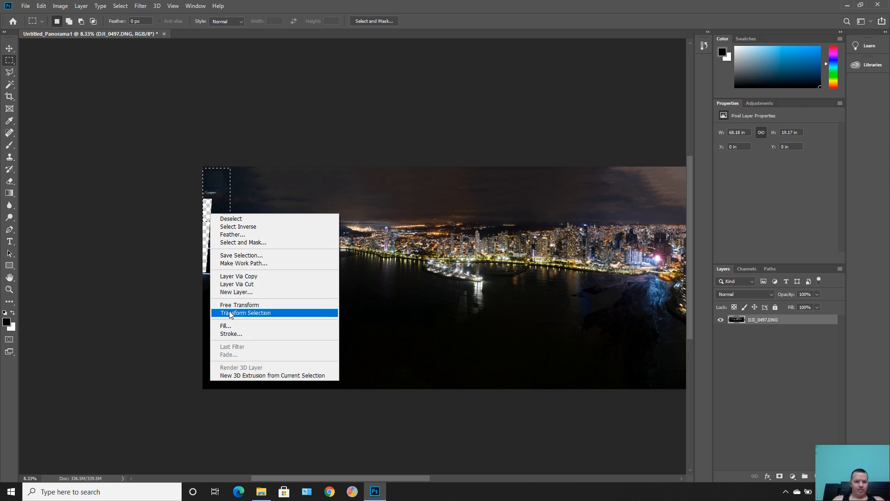
{"action": "left_click", "coordinate": [226, 326]}
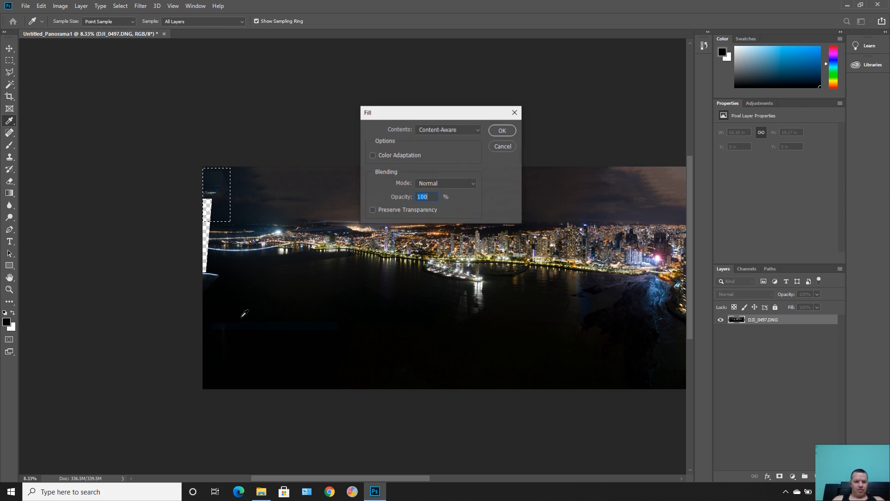
{"action": "left_click", "coordinate": [498, 131]}
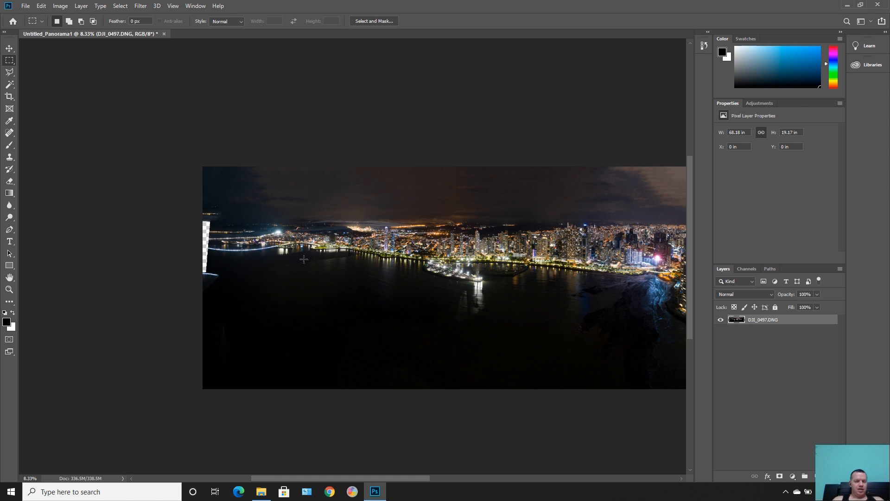
Select the remaining transparent gap on the panorama's left edge beside the bridge lights, fill it using Content-Aware, and deselect it
{"action": "left_click", "coordinate": [7, 291]}
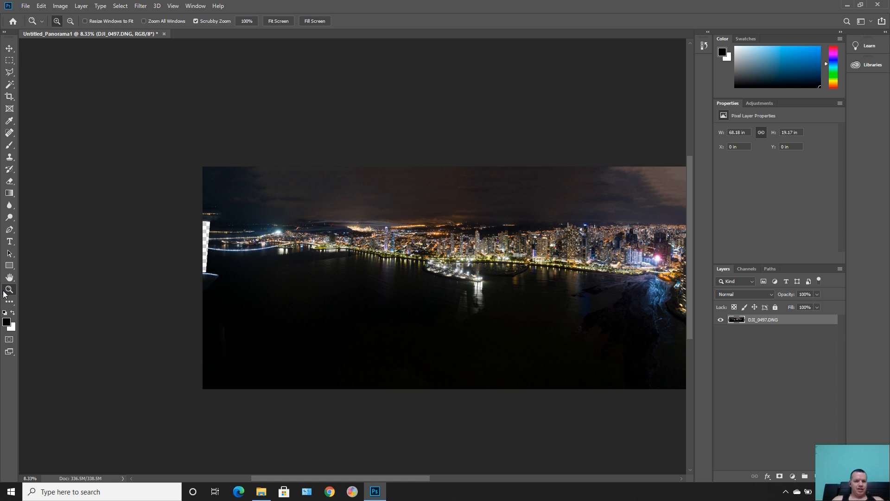
{"action": "left_click", "coordinate": [204, 243]}
{"action": "left_click", "coordinate": [204, 244]}
{"action": "left_click", "coordinate": [204, 244]}
{"action": "left_click", "coordinate": [203, 243]}
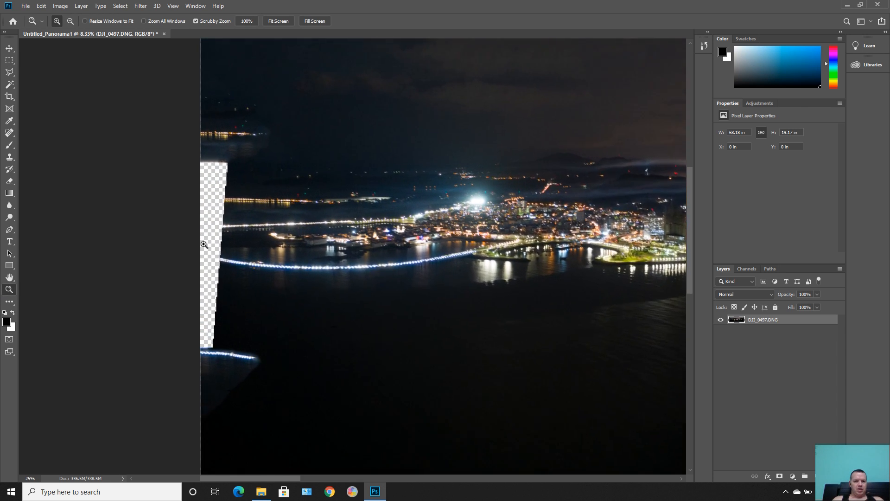
{"action": "left_click", "coordinate": [203, 244]}
{"action": "left_click", "coordinate": [203, 244]}
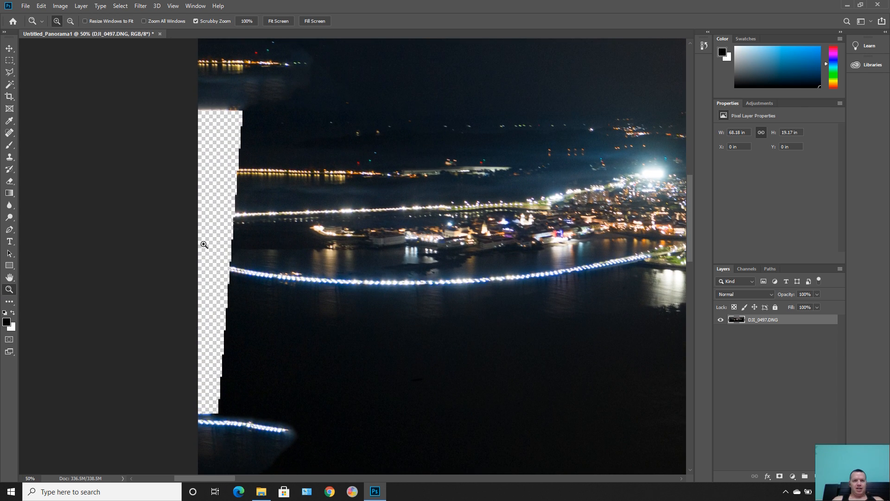
{"action": "right_click", "coordinate": [231, 247]}
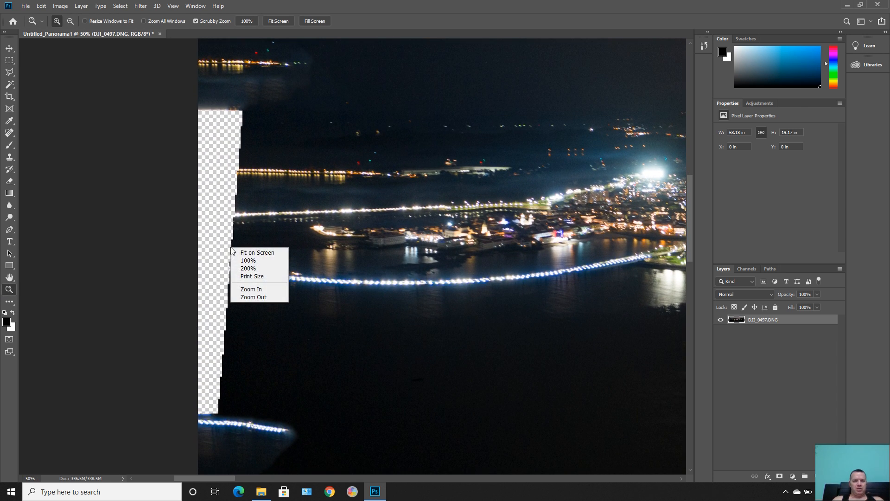
{"action": "left_click", "coordinate": [253, 297]}
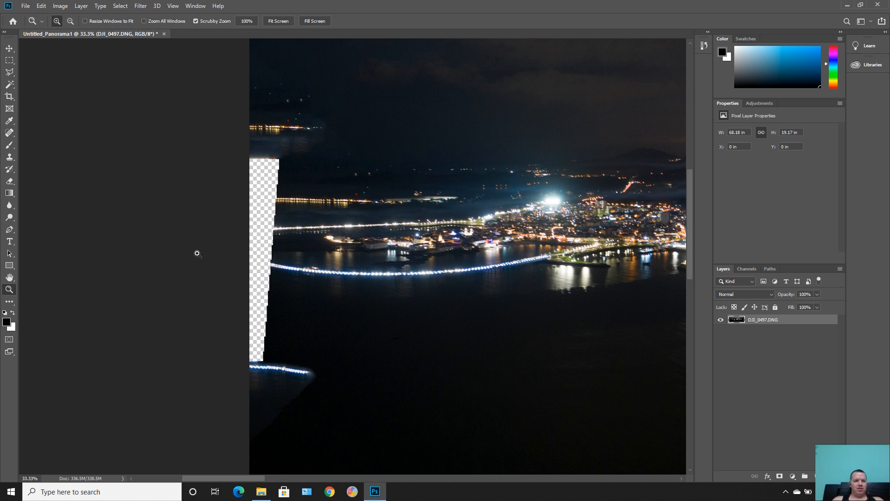
{"action": "left_click", "coordinate": [10, 60]}
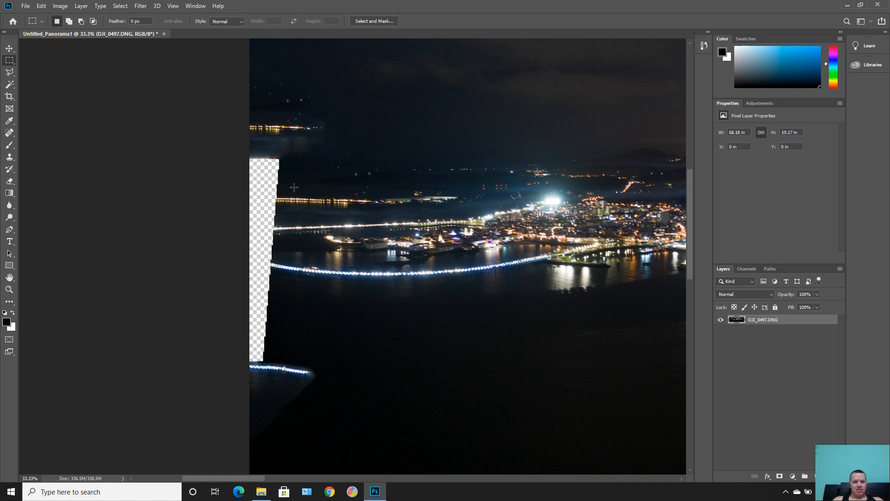
{"action": "left_click_drag", "start_coordinate": [283, 143], "coordinate": [208, 384]}
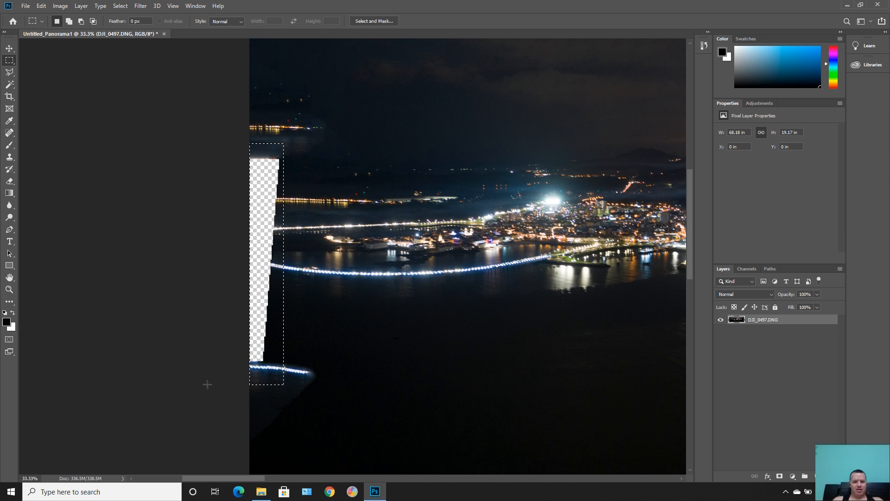
{"action": "right_click", "coordinate": [272, 316]}
{"action": "left_click", "coordinate": [287, 261]}
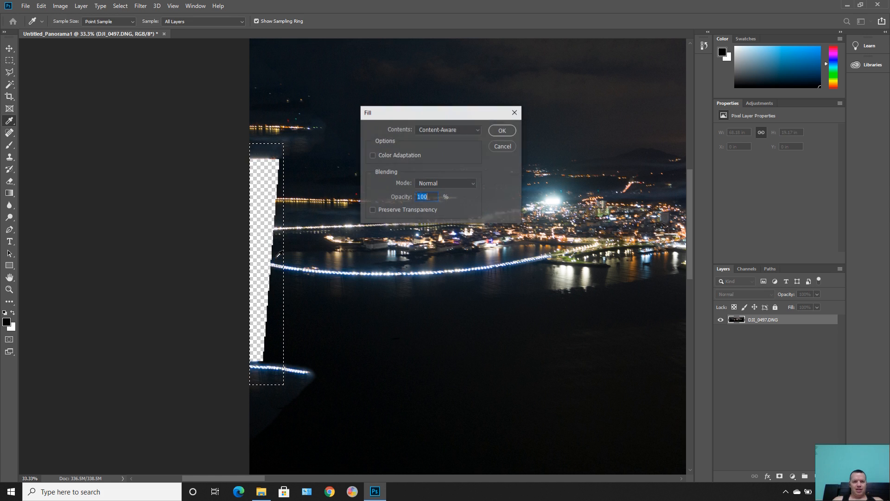
{"action": "left_click", "coordinate": [502, 131]}
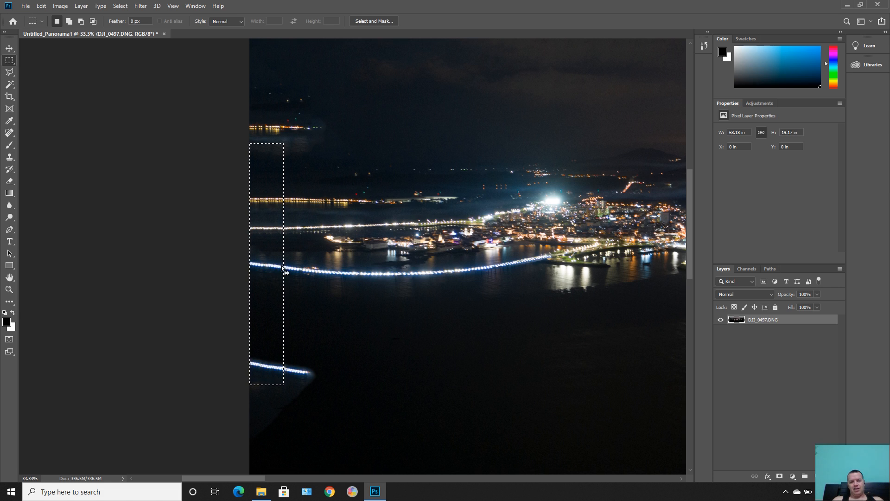
{"action": "left_click", "coordinate": [333, 354]}
Select the duplicated streak of bridge lights on the dark water at the left edge and fill it using Content-Aware
{"action": "left_click_drag", "start_coordinate": [313, 329], "coordinate": [244, 433]}
{"action": "right_click", "coordinate": [284, 400]}
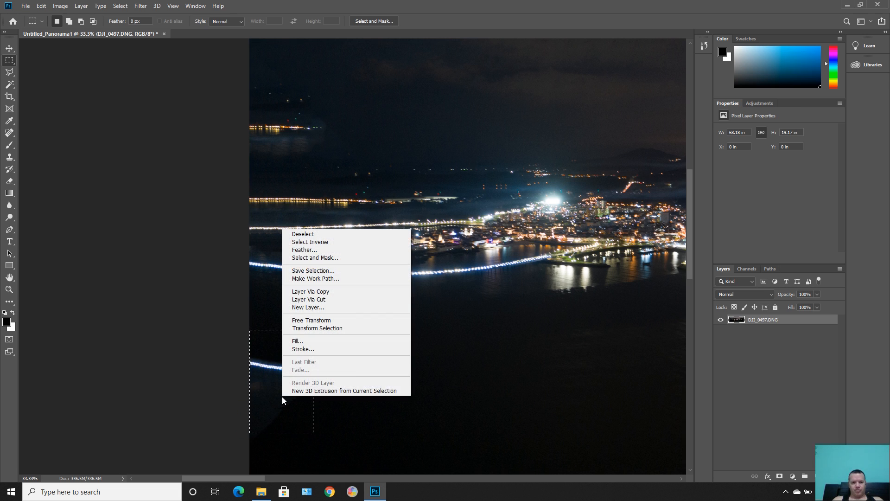
{"action": "left_click", "coordinate": [299, 342]}
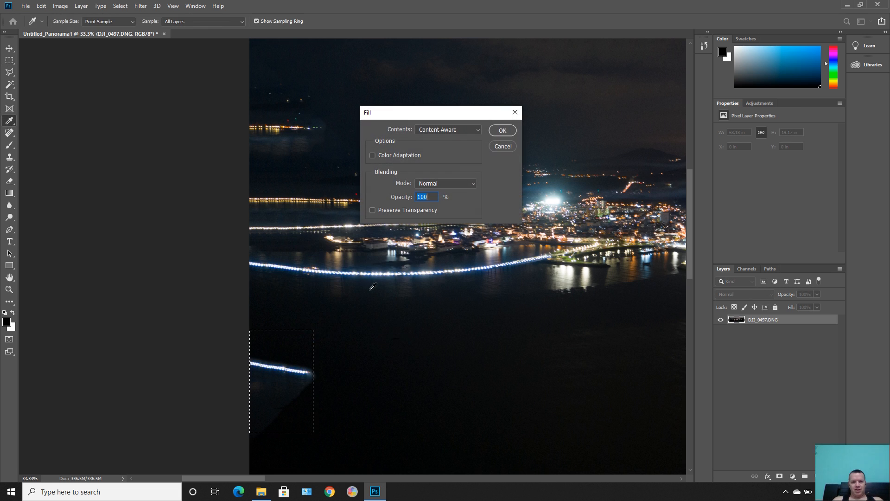
{"action": "left_click", "coordinate": [496, 132]}
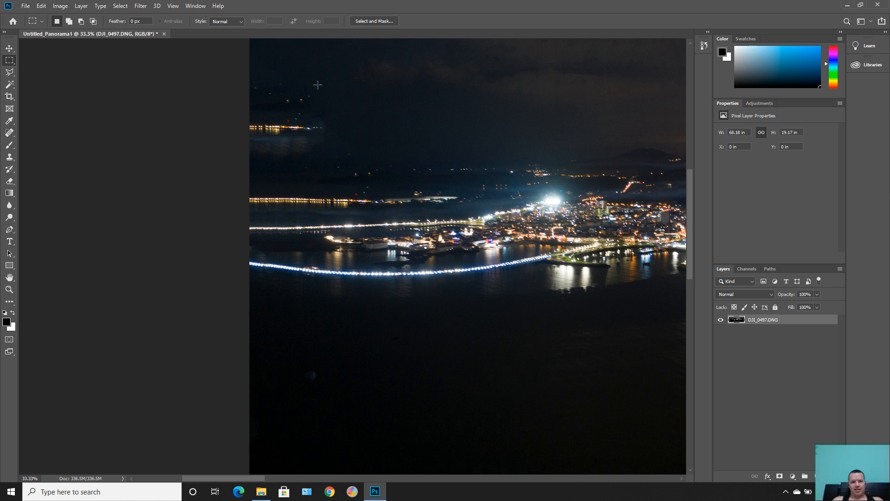
Select the stray city lights in the sky at the panorama's left edge and fill them using Content-Aware
{"action": "left_click_drag", "start_coordinate": [328, 60], "coordinate": [211, 160]}
{"action": "right_click", "coordinate": [280, 134]}
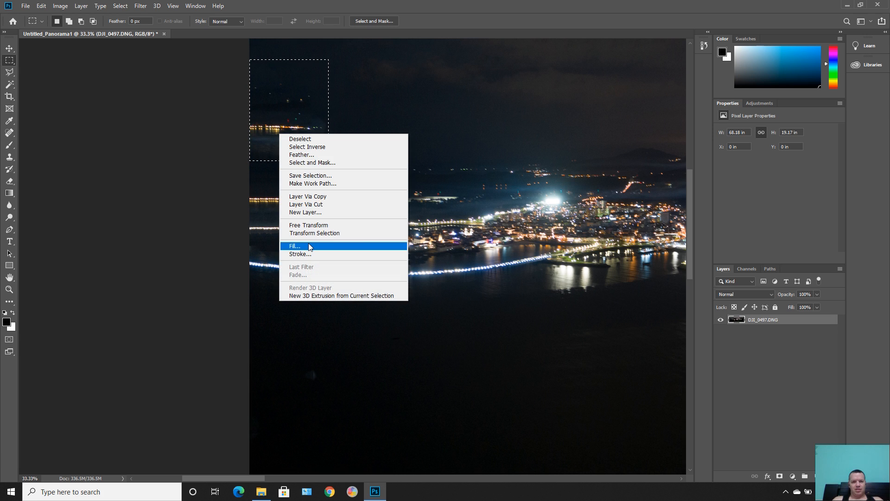
{"action": "left_click", "coordinate": [309, 246]}
{"action": "left_click", "coordinate": [505, 128]}
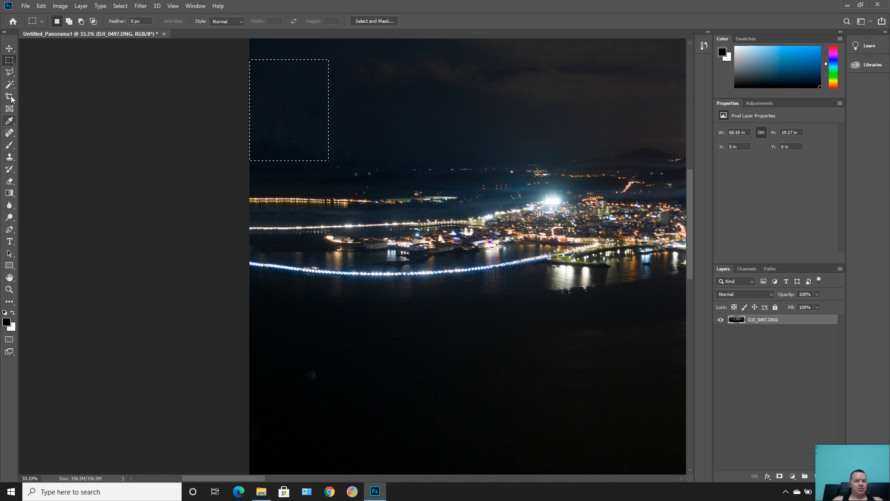
Examine the filled panorama as a whole and up close across the skyline, sky and lower edge
{"action": "left_click", "coordinate": [9, 289]}
{"action": "right_click", "coordinate": [384, 272]}
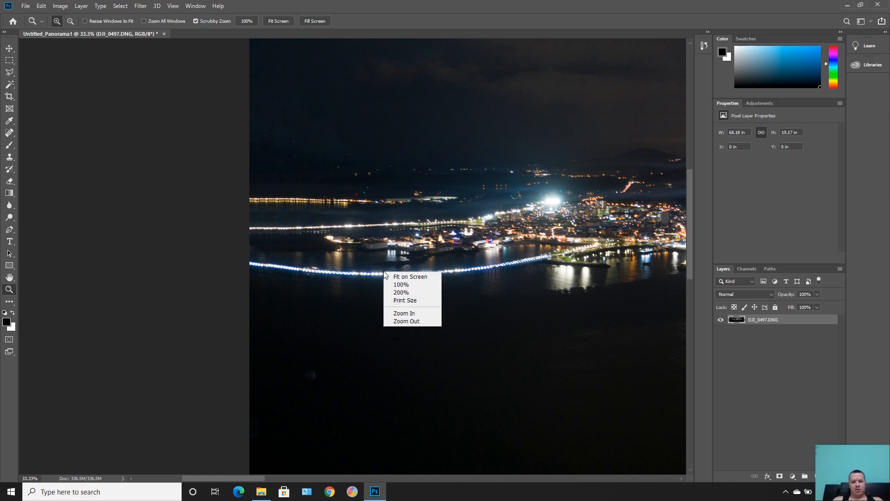
{"action": "left_click", "coordinate": [410, 276]}
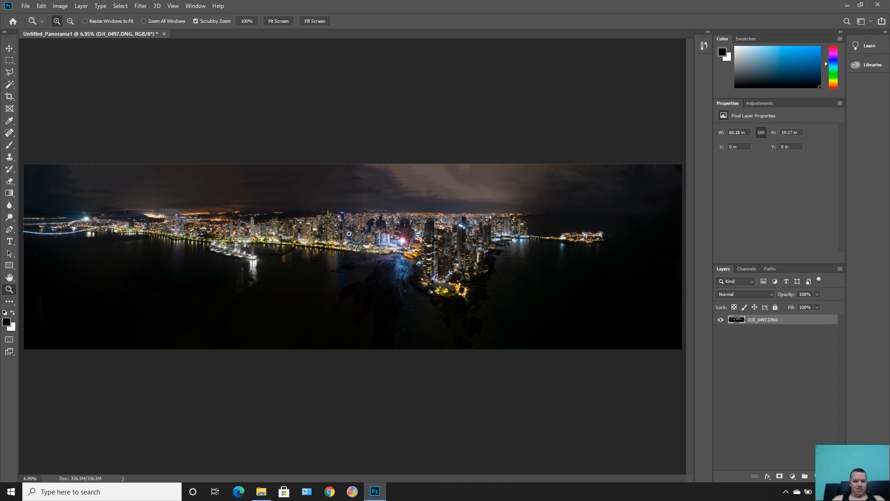
{"action": "left_click", "coordinate": [350, 234]}
{"action": "left_click", "coordinate": [348, 235]}
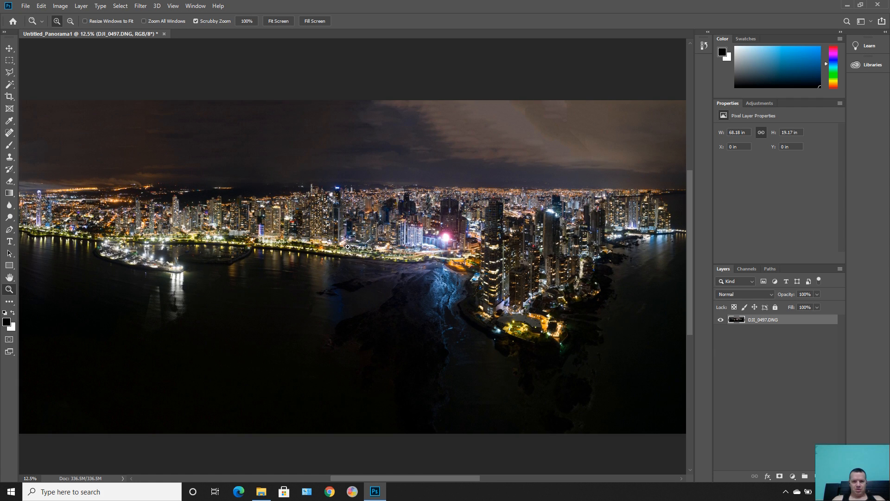
{"action": "left_click", "coordinate": [347, 247]}
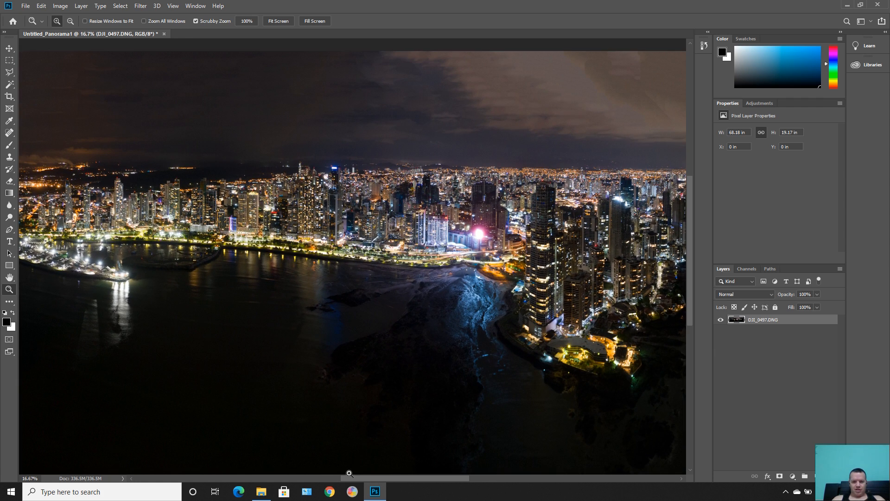
{"action": "left_click_drag", "start_coordinate": [360, 478], "coordinate": [402, 466]}
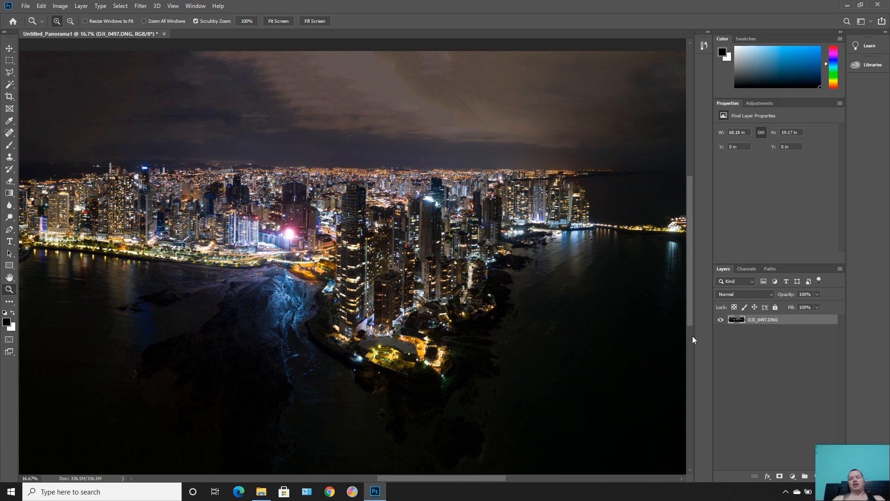
{"action": "left_click_drag", "start_coordinate": [691, 304], "coordinate": [694, 329]}
{"action": "right_click", "coordinate": [446, 273]}
{"action": "left_click", "coordinate": [471, 278]}
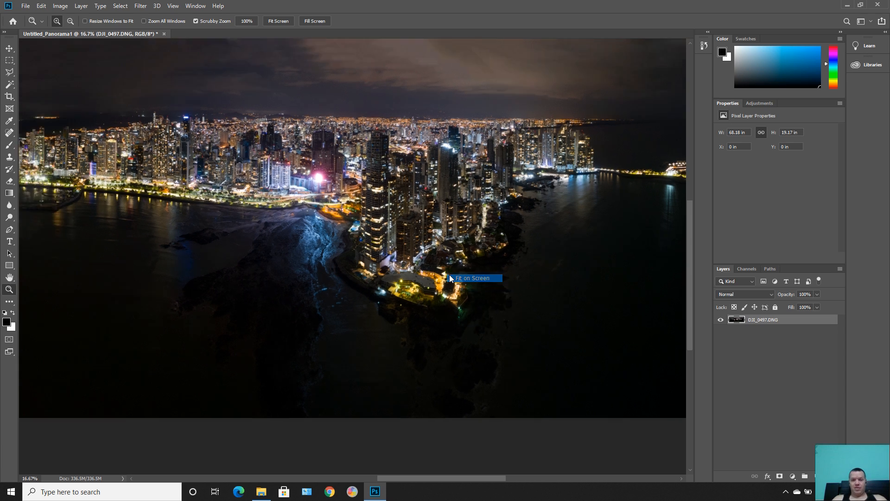